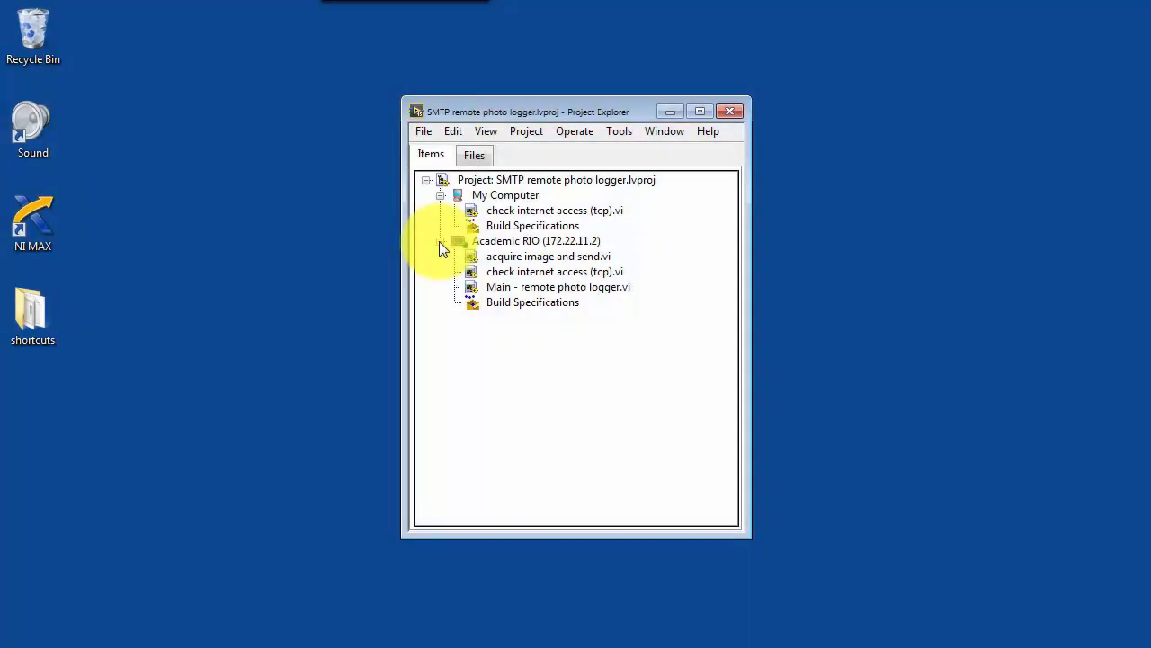
Step: Open acquire image and send.vi under Academic RIO (172.22.11.2) from Project Explorer
click(547, 258)
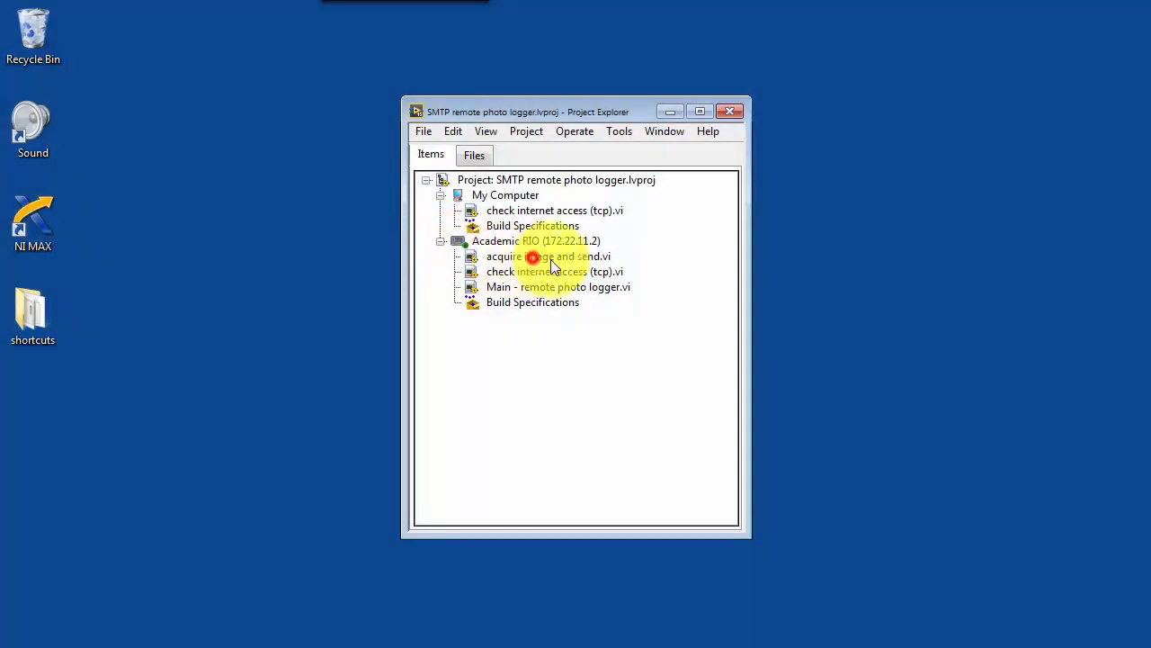
click(599, 260)
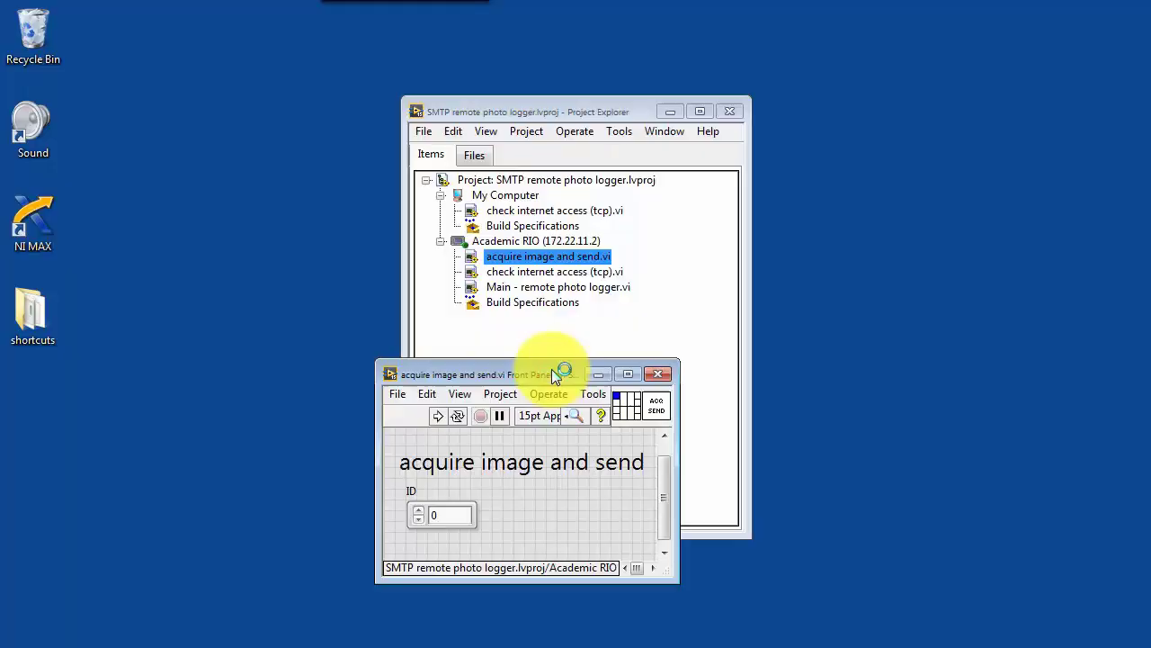
Step: On the block diagram, select the sender address, username, password and recipient constants for editing
key(ctrl+e)
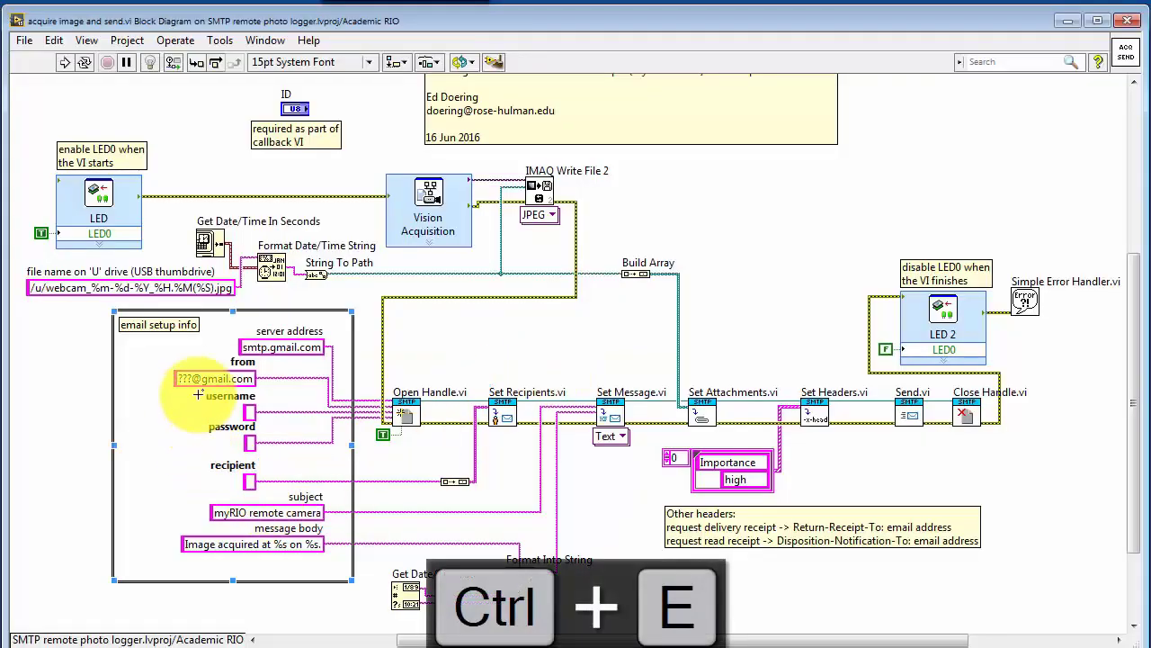
click(227, 384)
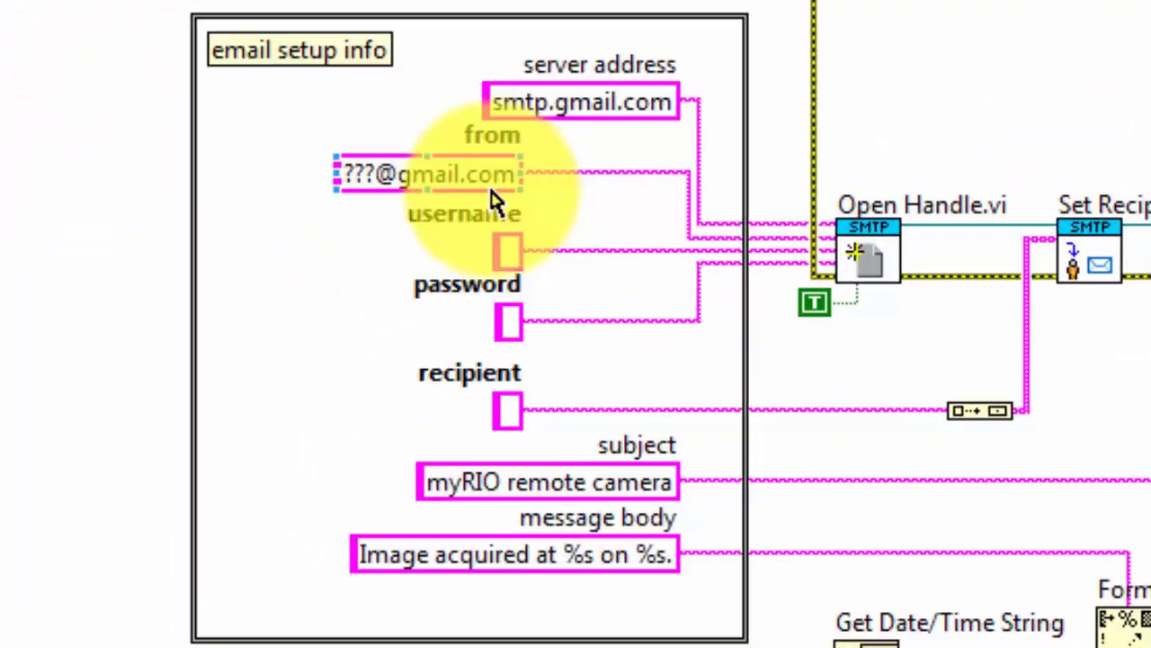
click(268, 405)
click(514, 326)
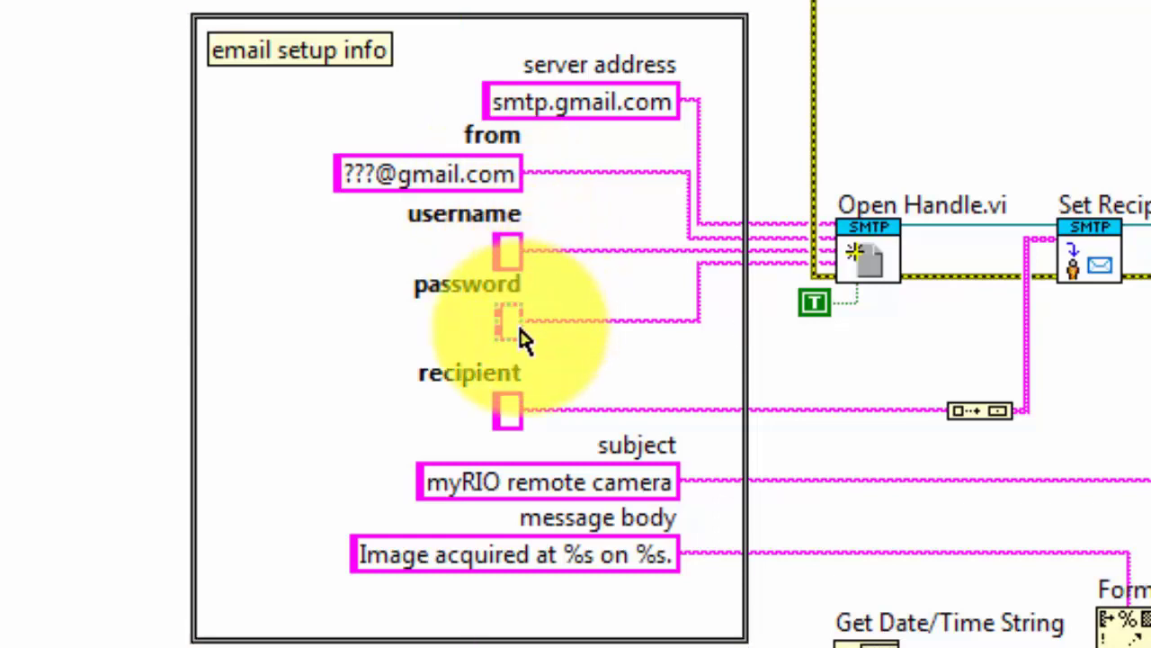
click(520, 416)
click(500, 185)
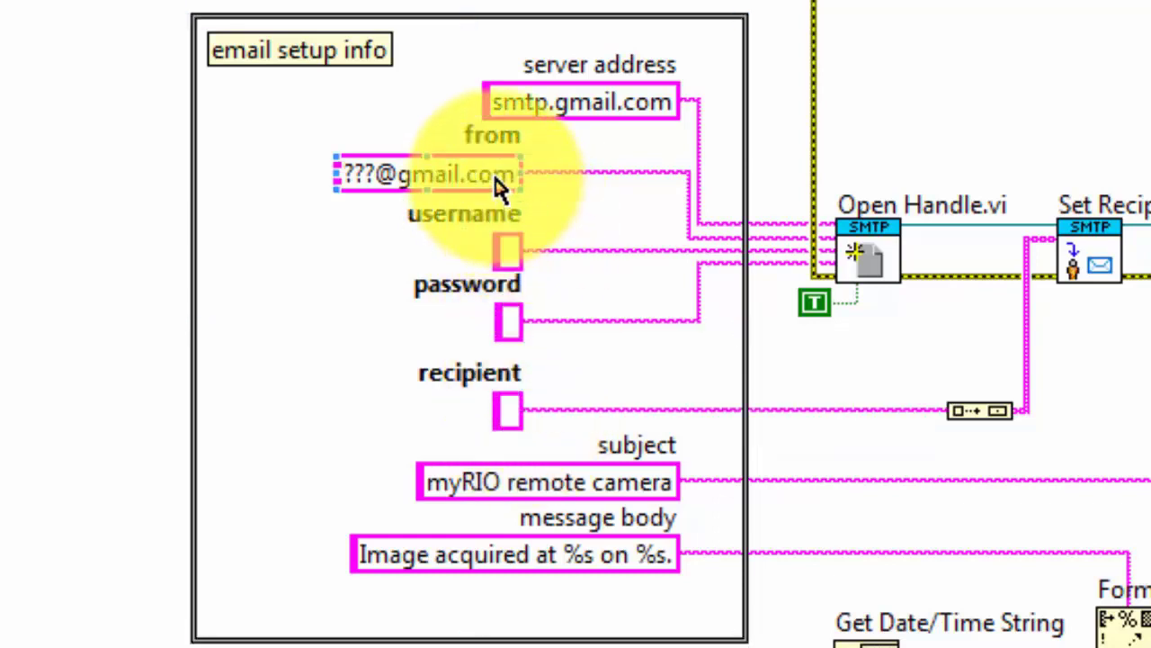
triple_click(505, 176)
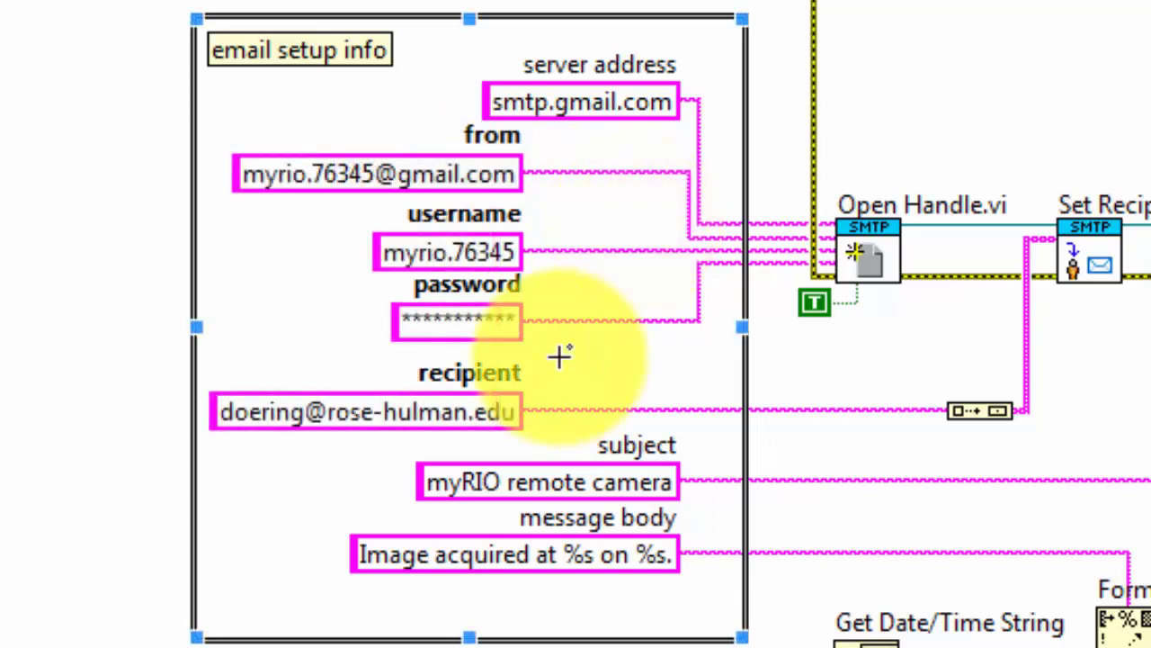
Step: Review the myRIO remote camera subject, message body and email setup cluster, then select the Vision Acquisition express VI
click(675, 454)
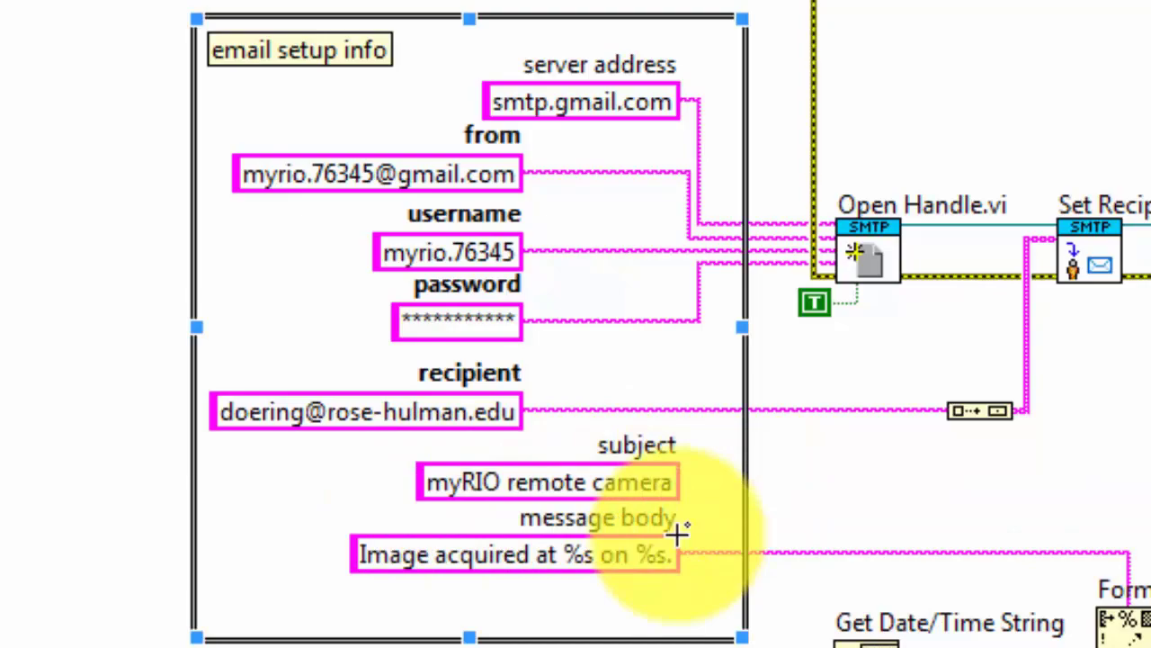
click(378, 585)
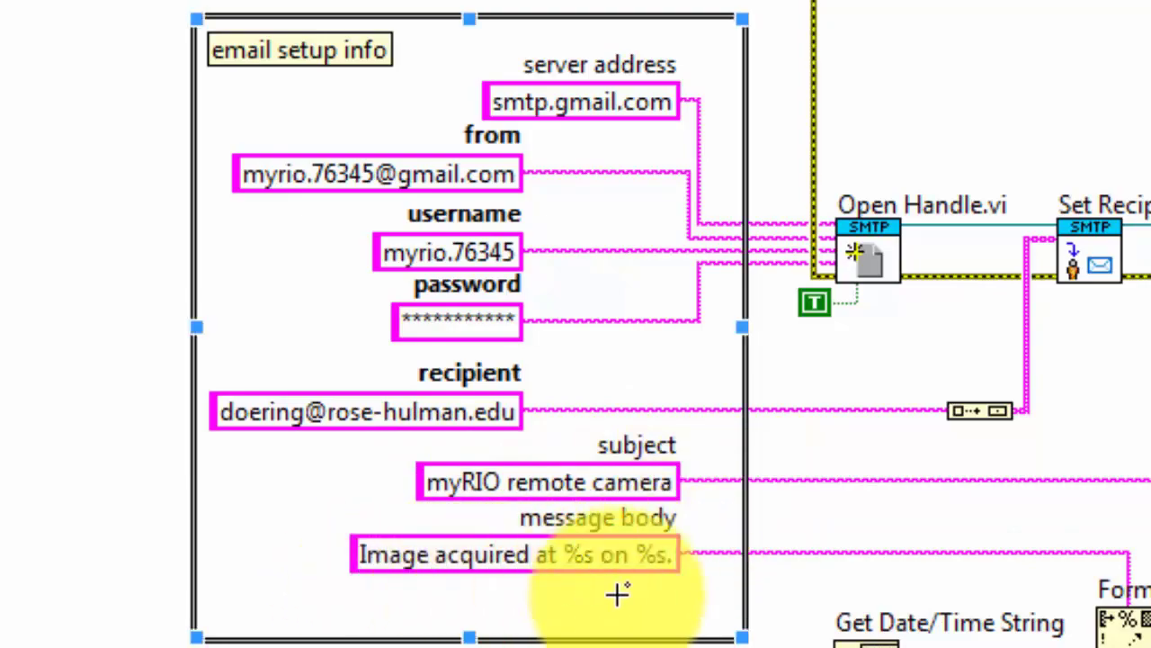
click(663, 579)
click(663, 578)
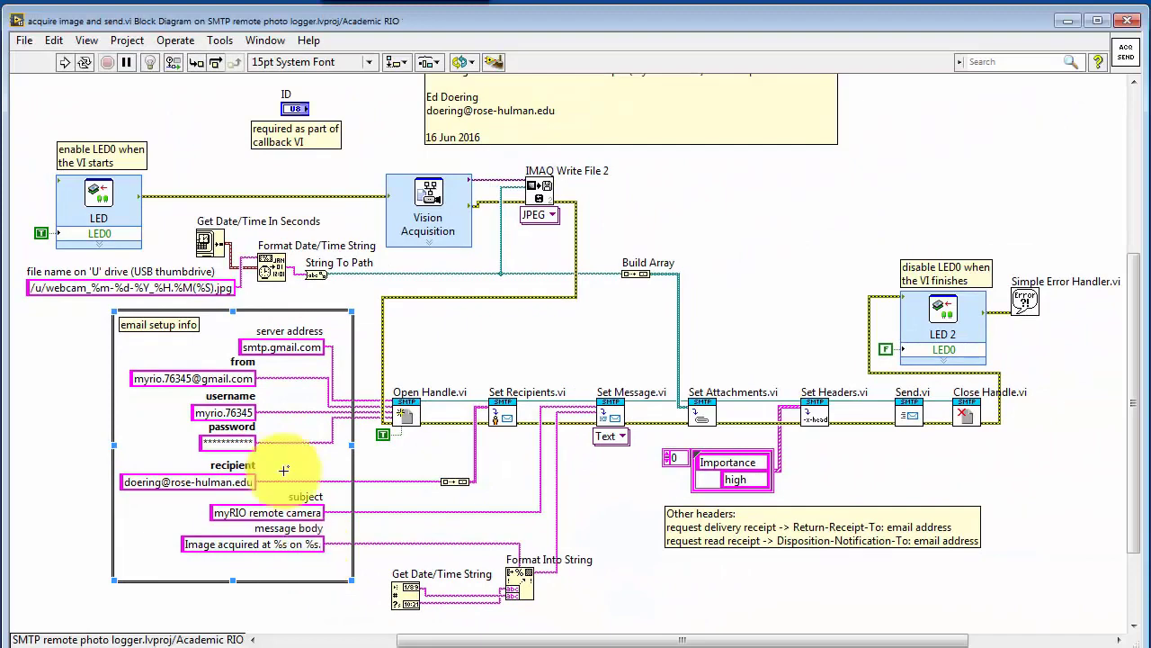
click(453, 215)
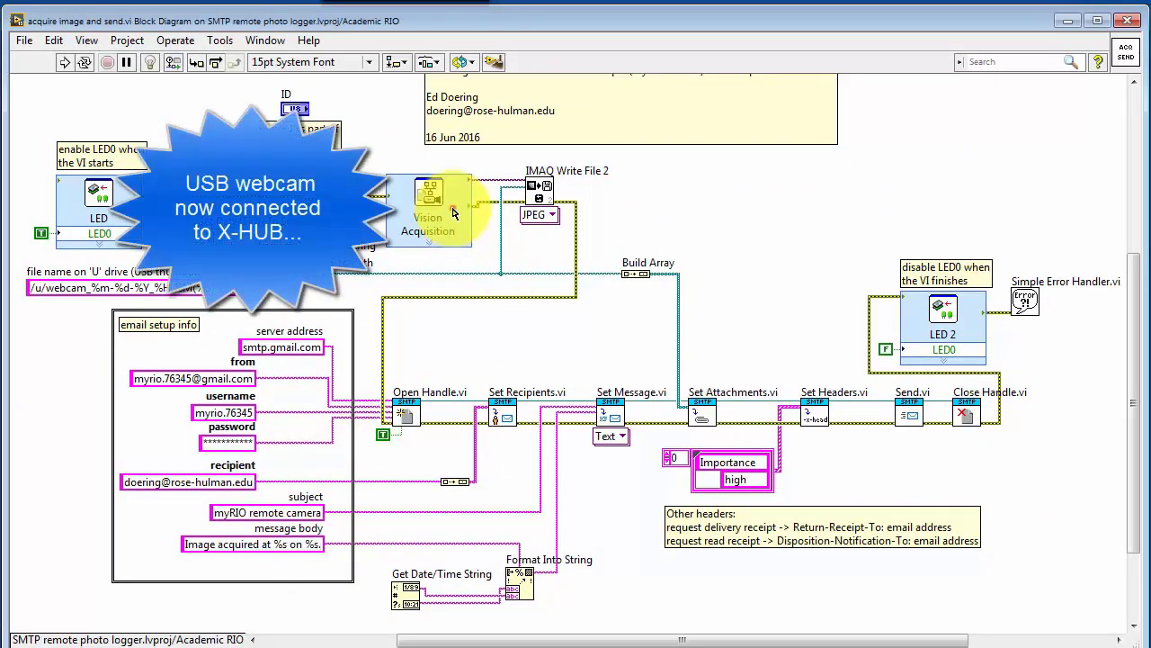
Step: In Vision Acquisition, refresh the sources and confirm cam1 LifeCam streams live 640x480 video before continuing
double_click(452, 207)
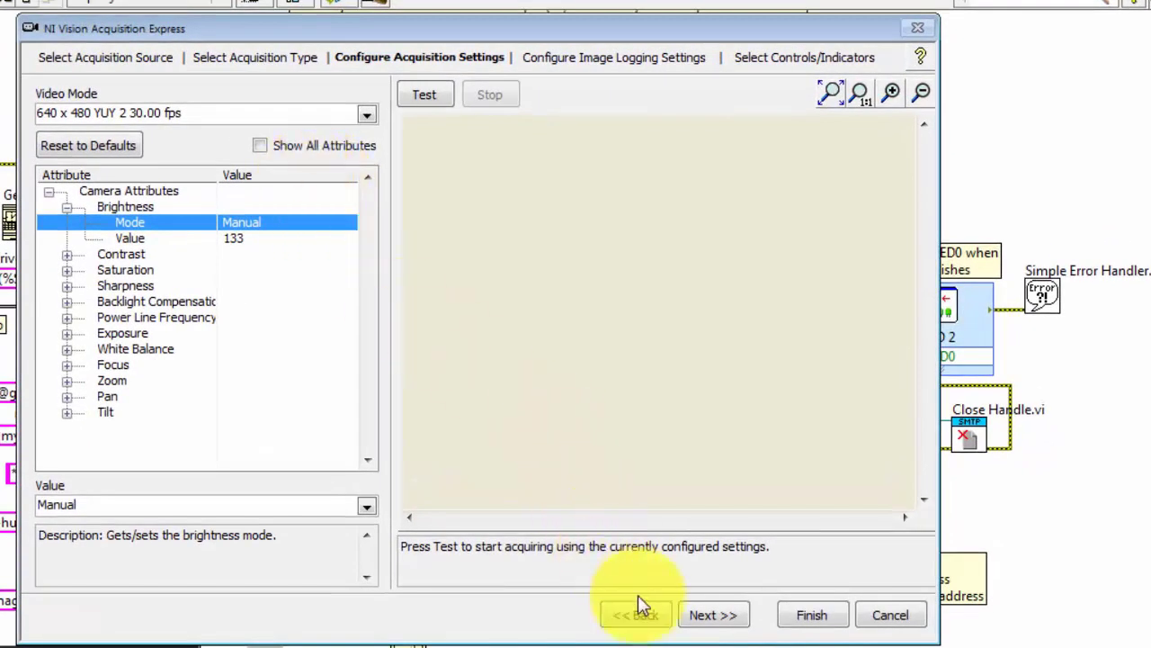
click(643, 615)
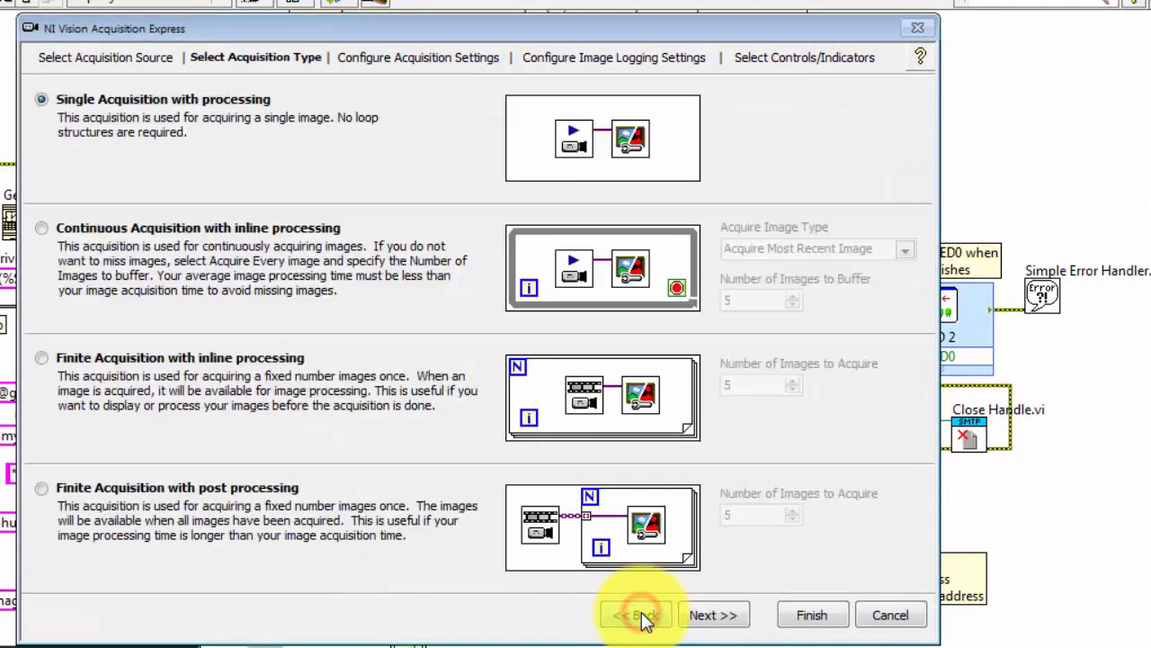
click(642, 615)
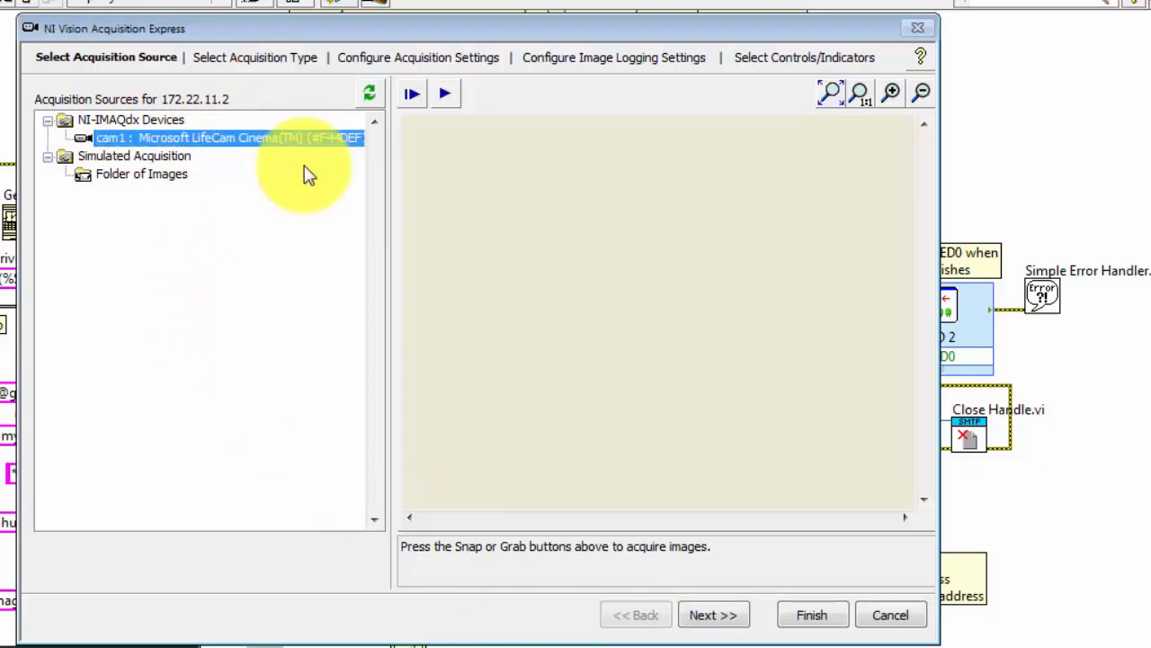
click(370, 94)
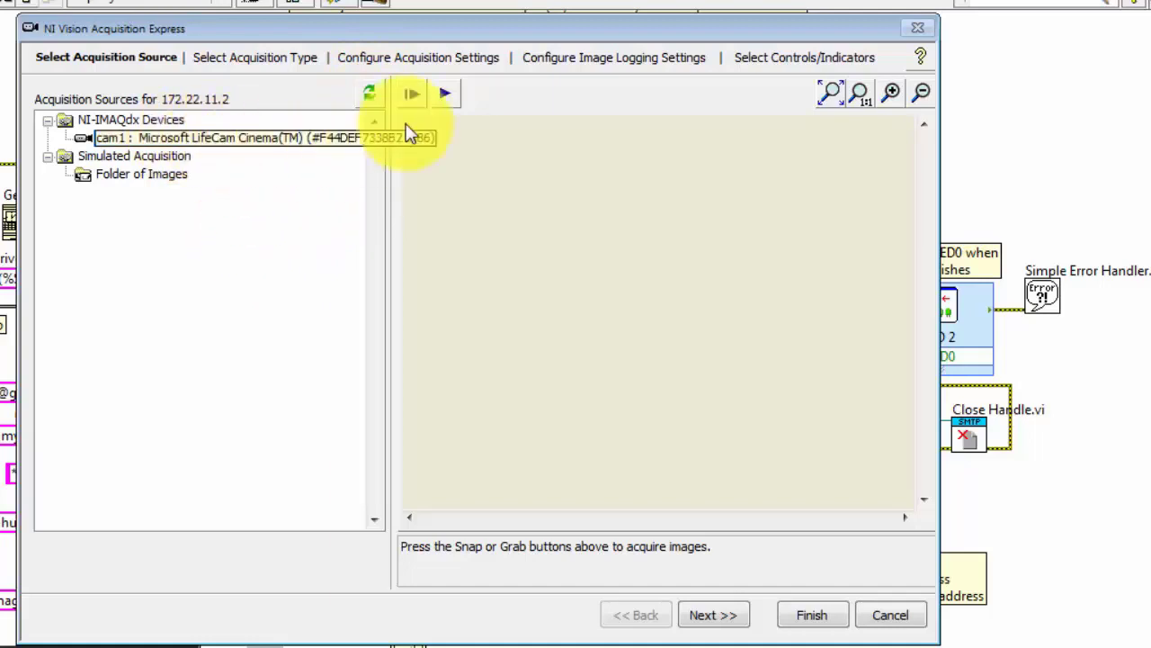
click(446, 93)
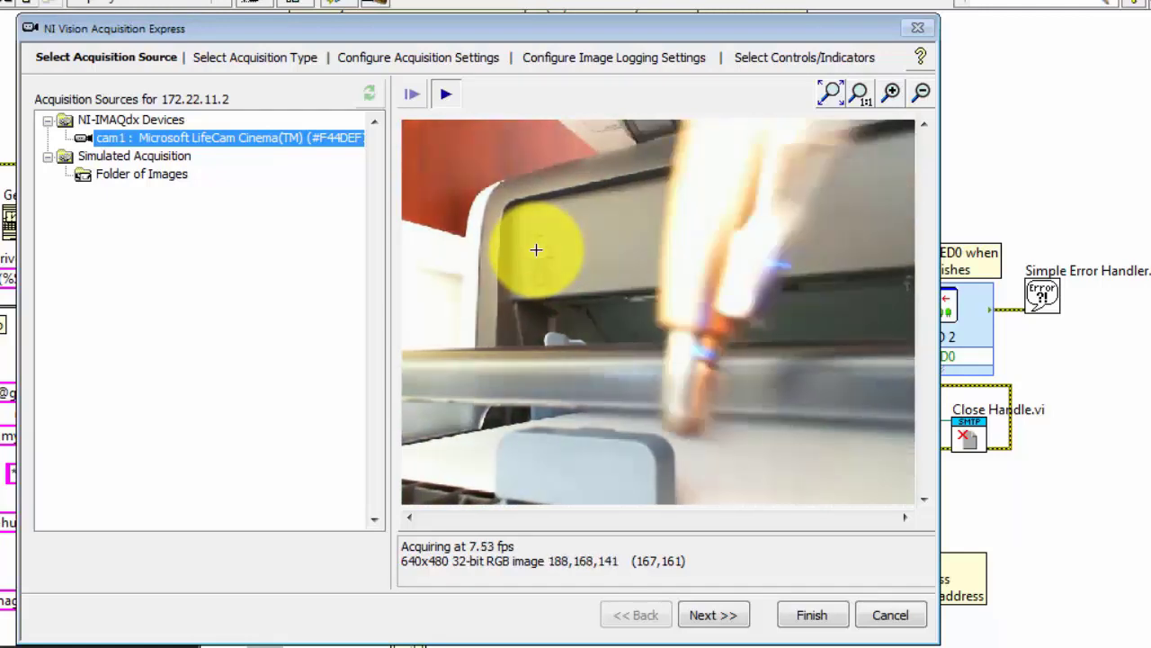
click(445, 95)
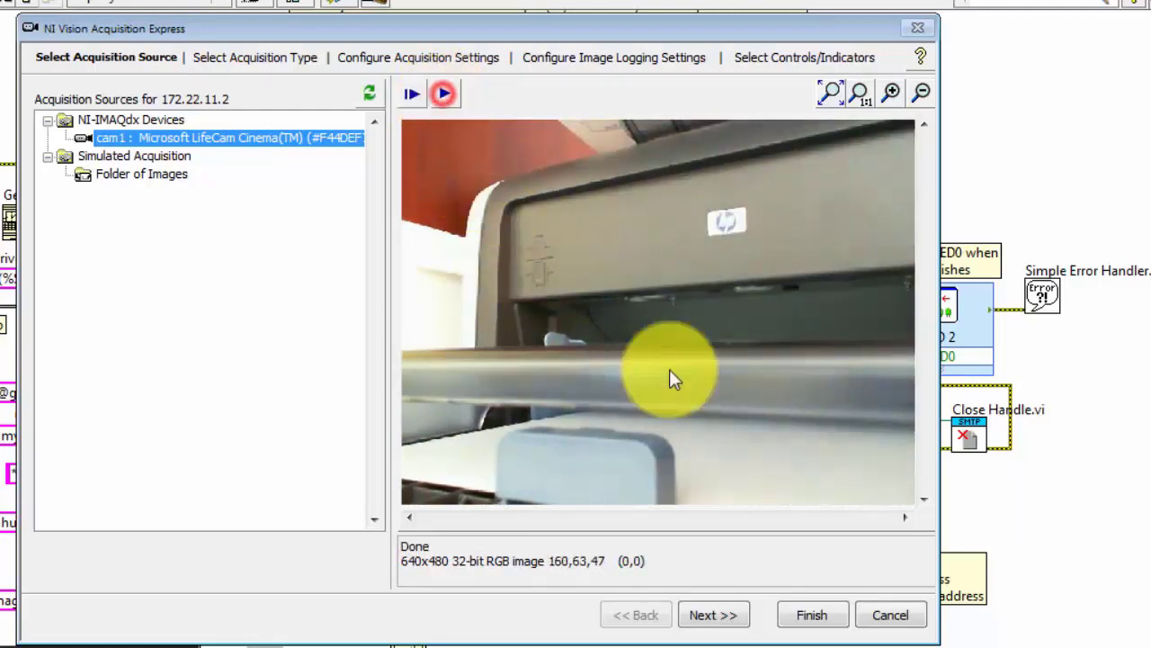
click(713, 614)
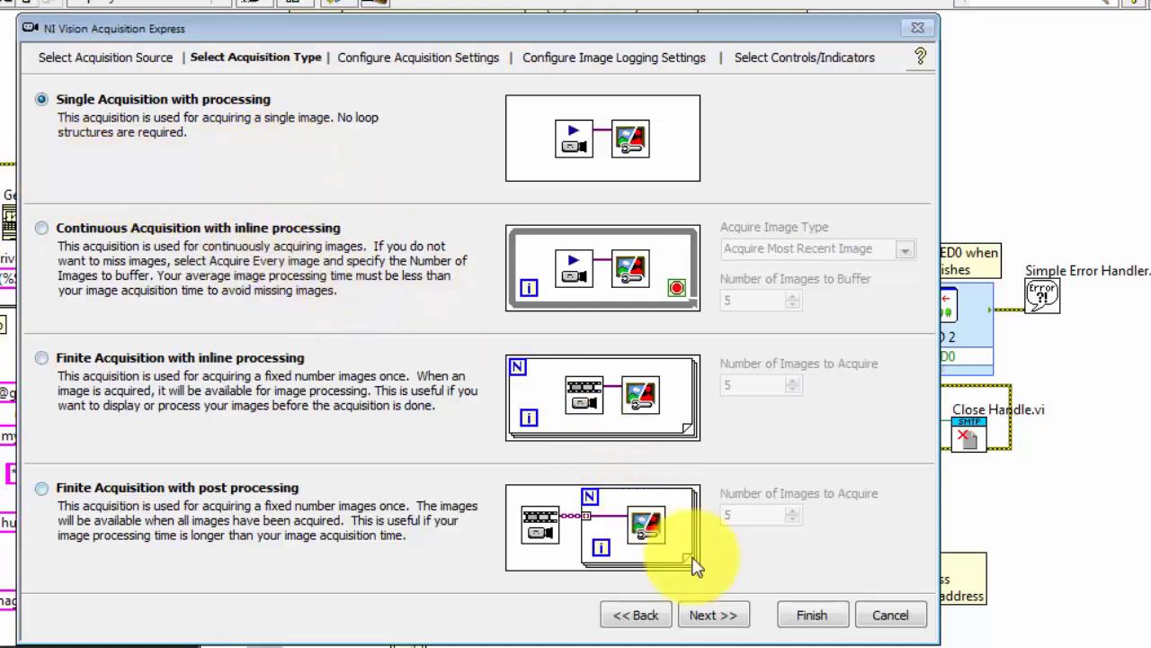
Step: Keep single acquisition at 640 x 480 YUY 2 30.00 fps and finish the wizard to regenerate the code
click(724, 616)
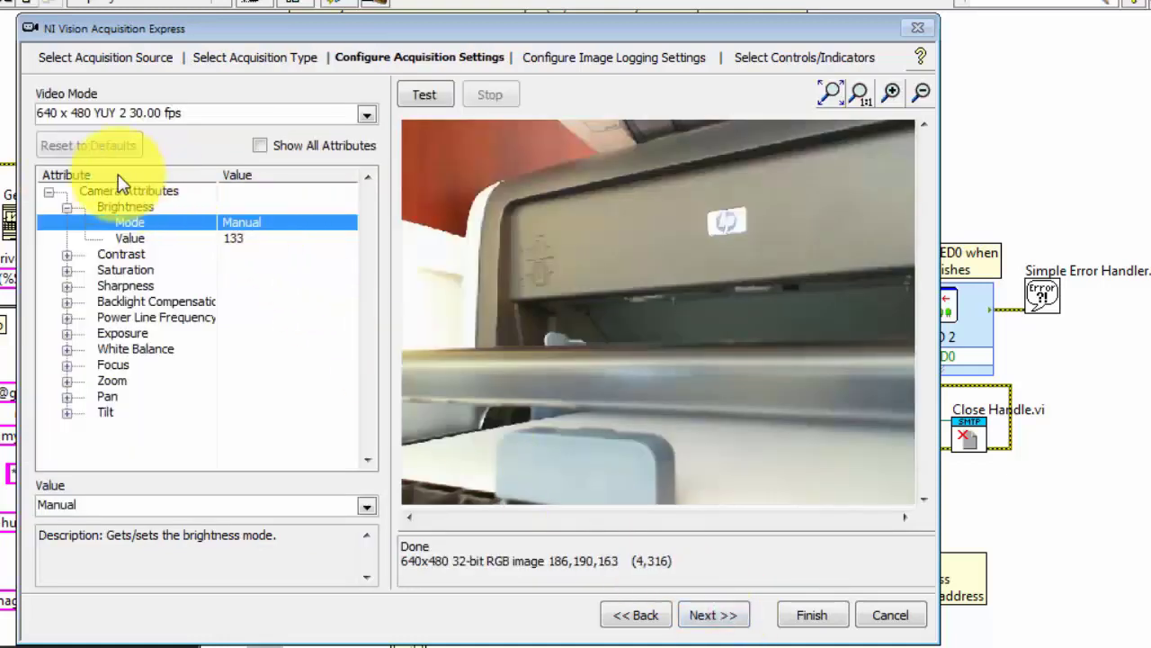
click(369, 115)
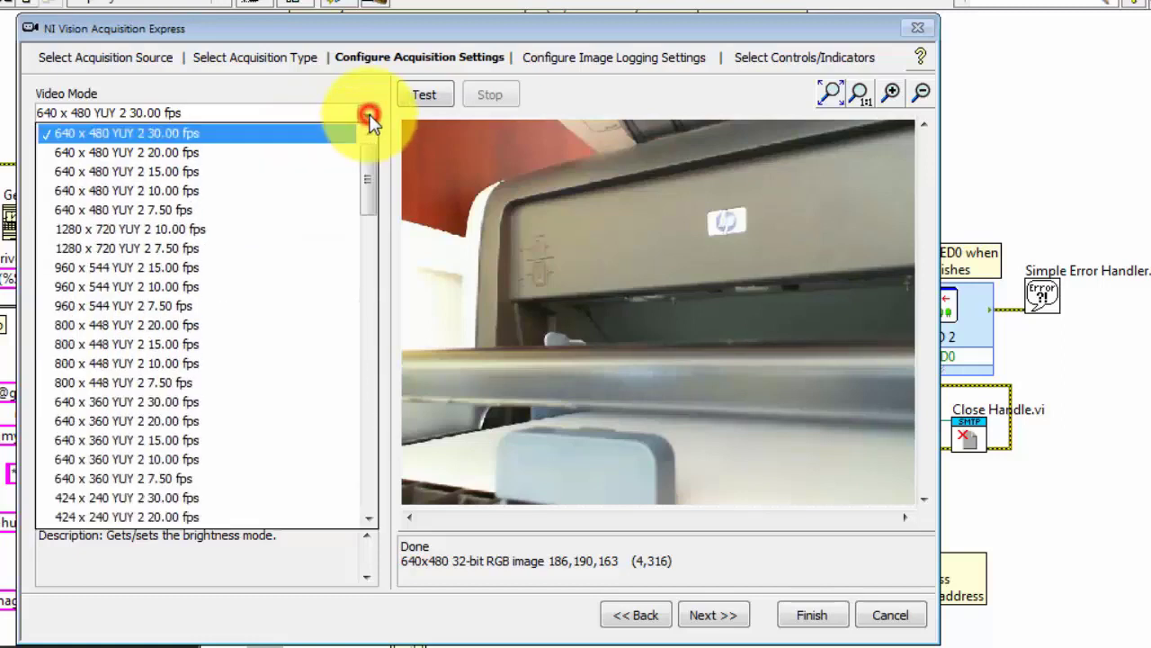
click(360, 90)
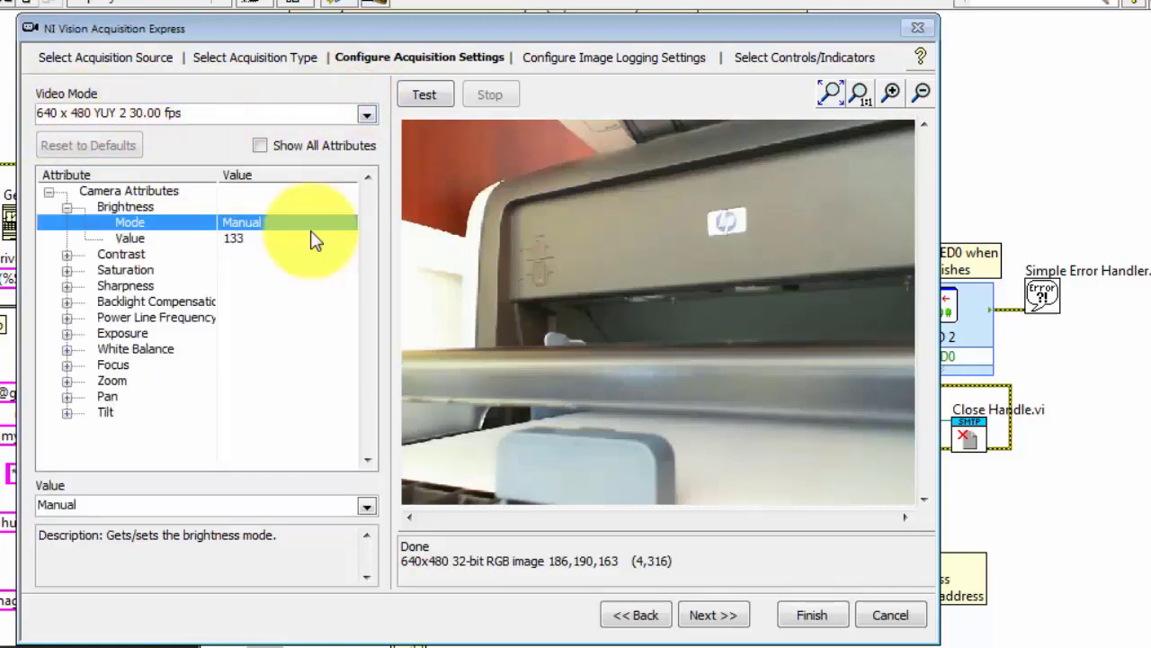
click(713, 614)
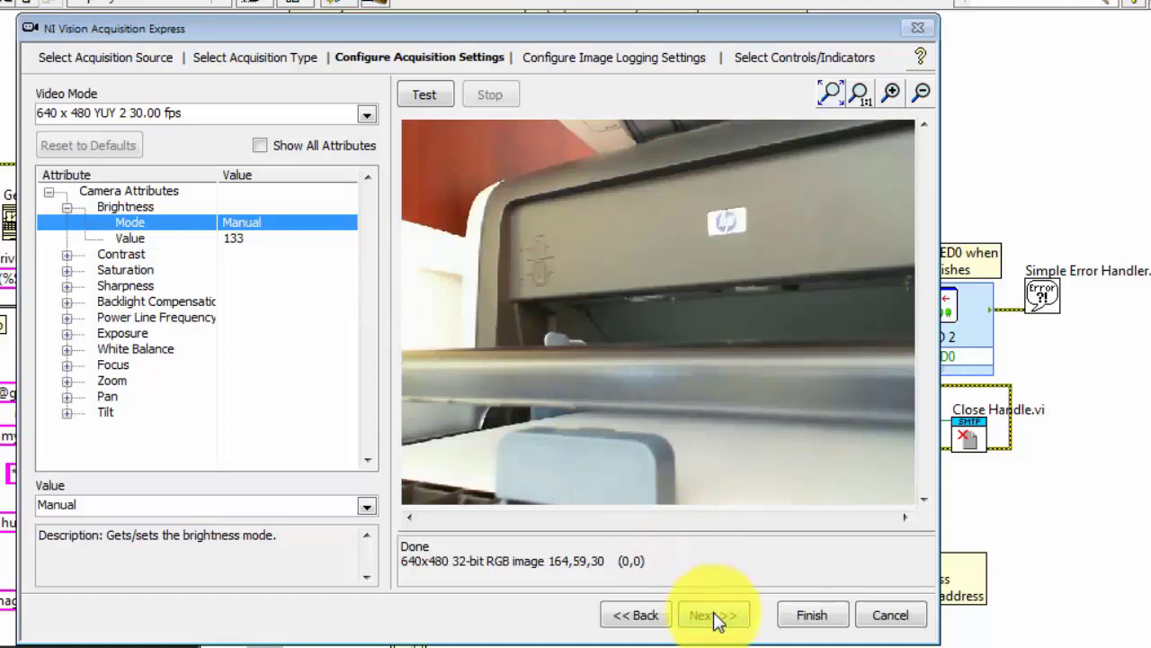
click(715, 615)
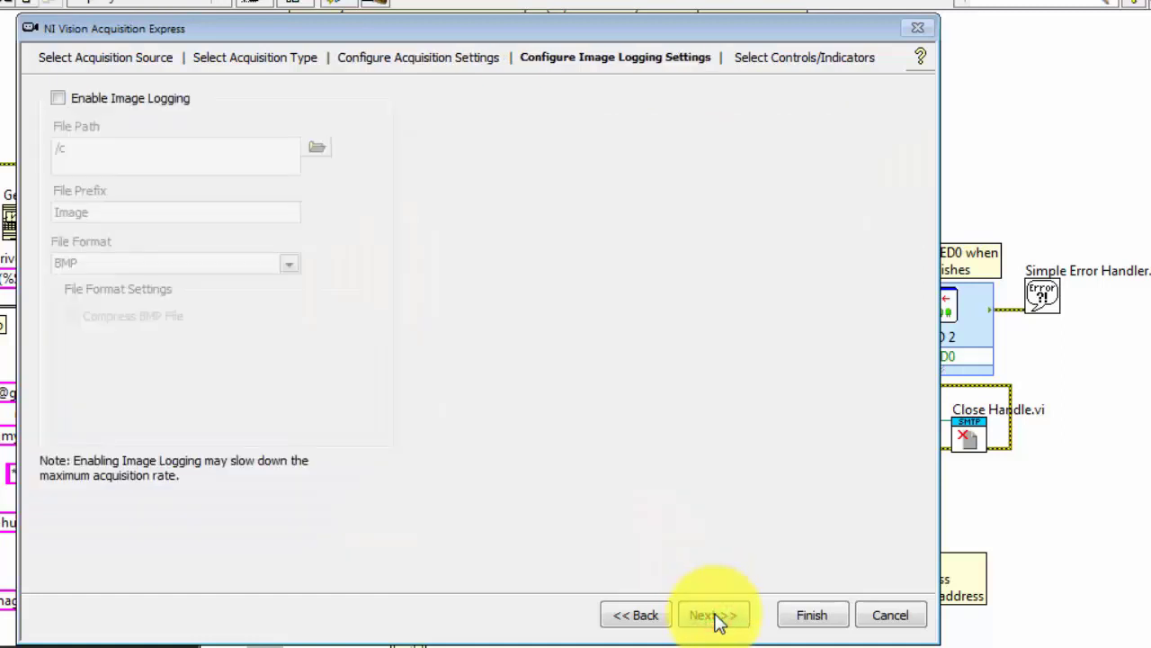
click(715, 615)
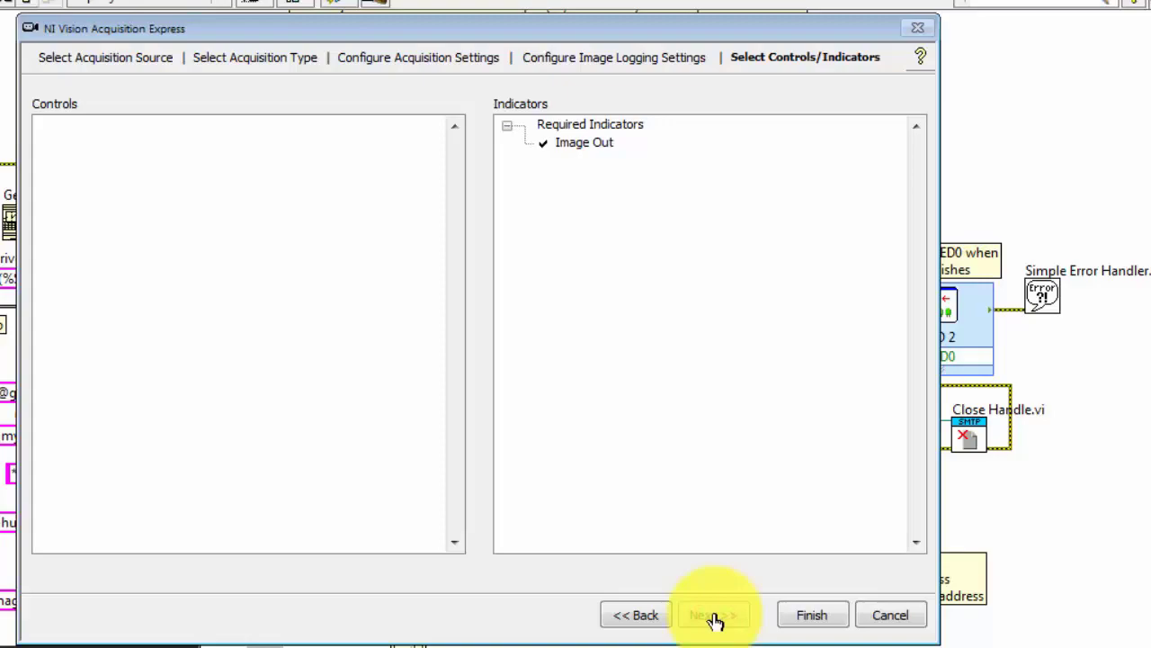
click(814, 620)
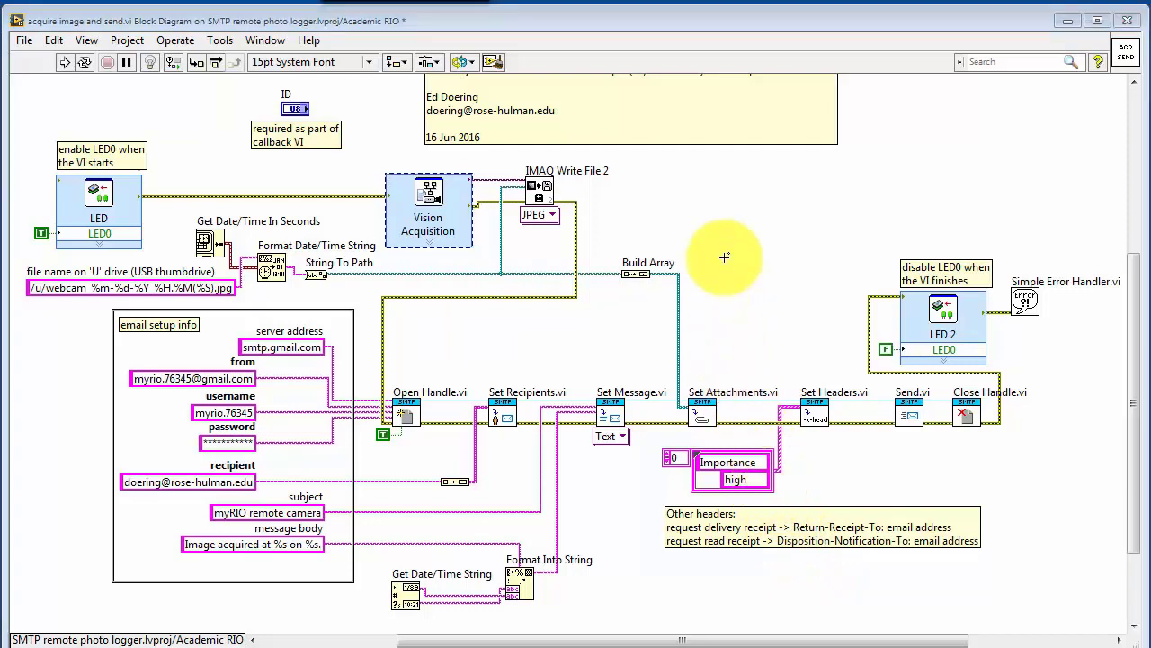
Step: Save acquire image and send.vi and close its block diagram and front panel
click(723, 225)
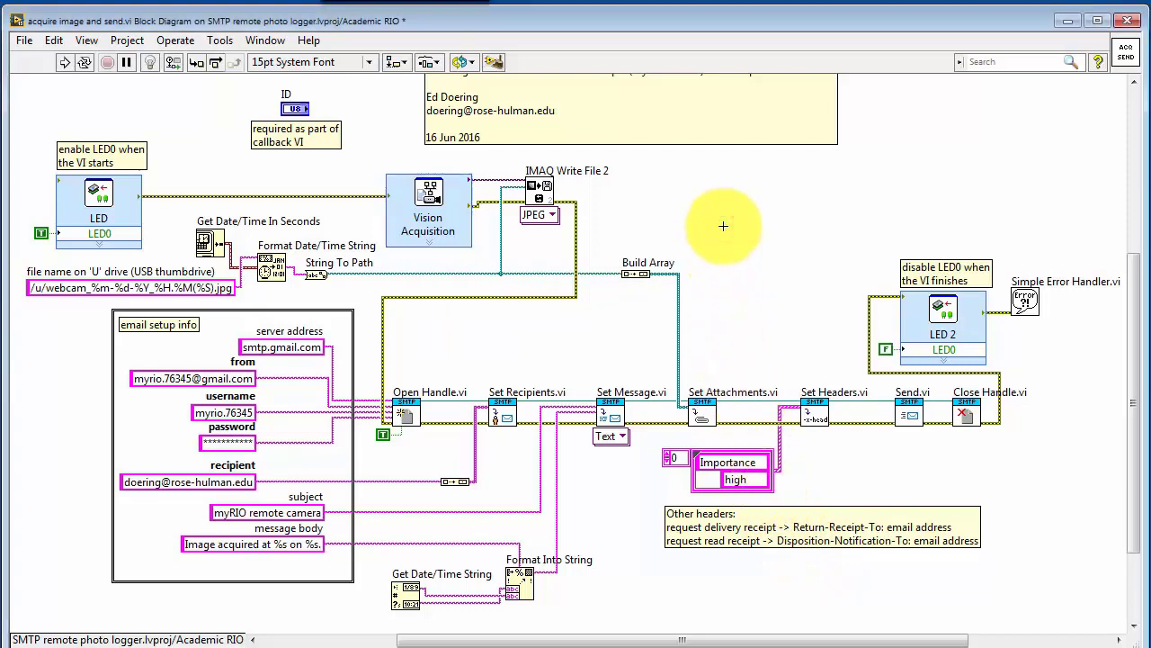
key(ctrl+s)
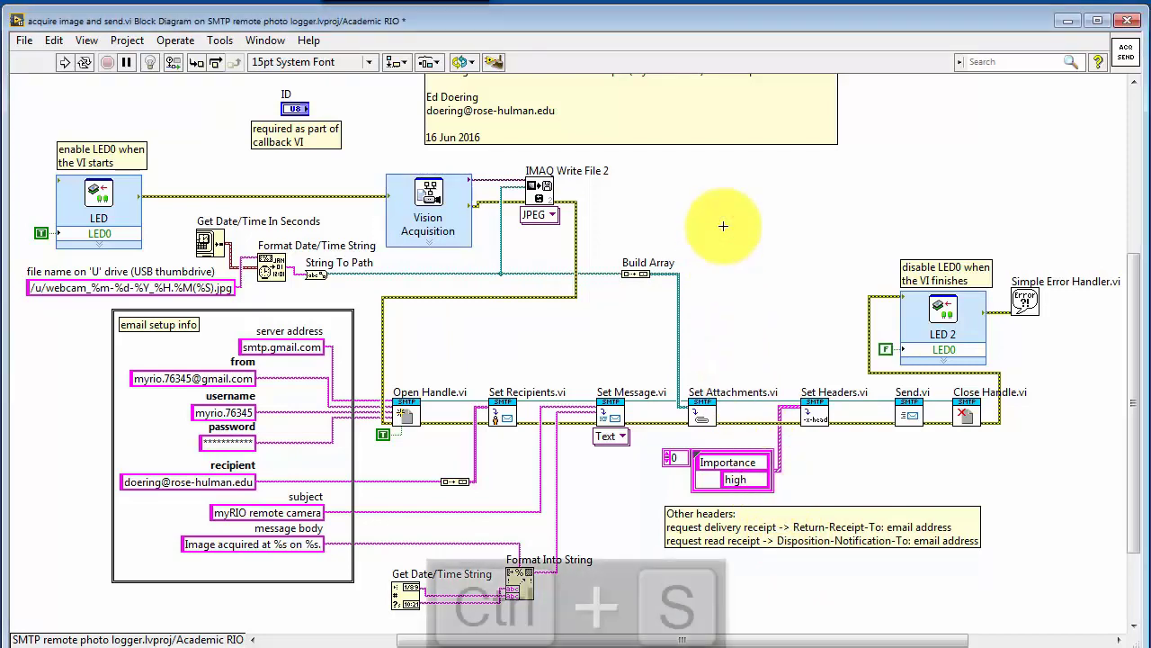
click(1129, 26)
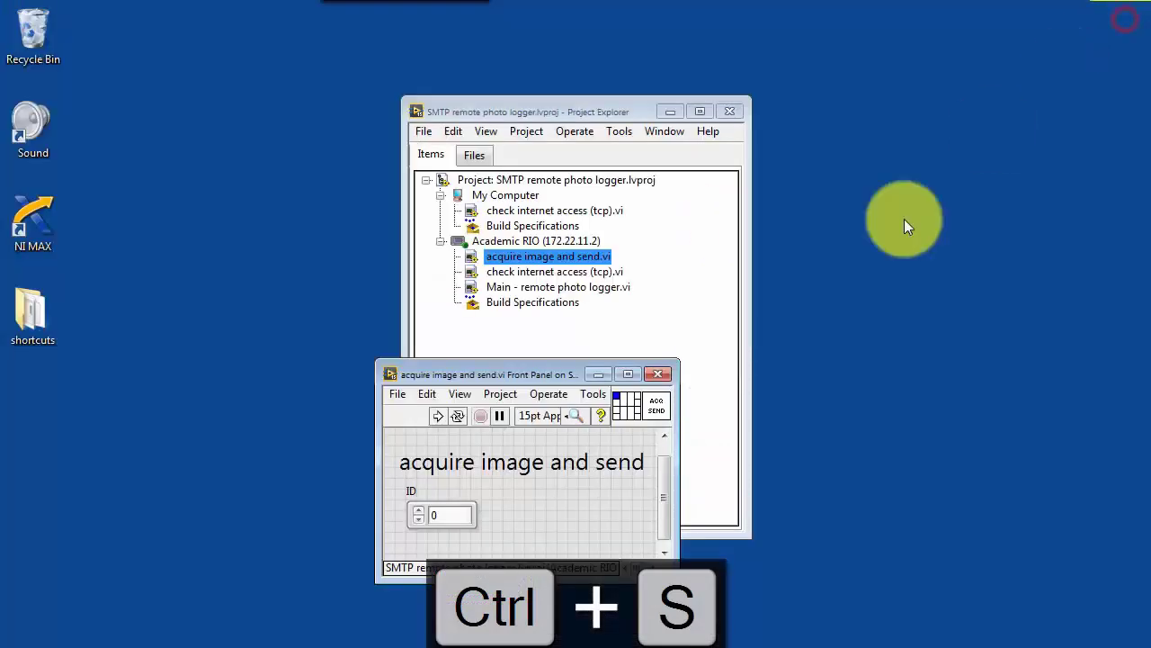
click(660, 375)
click(692, 461)
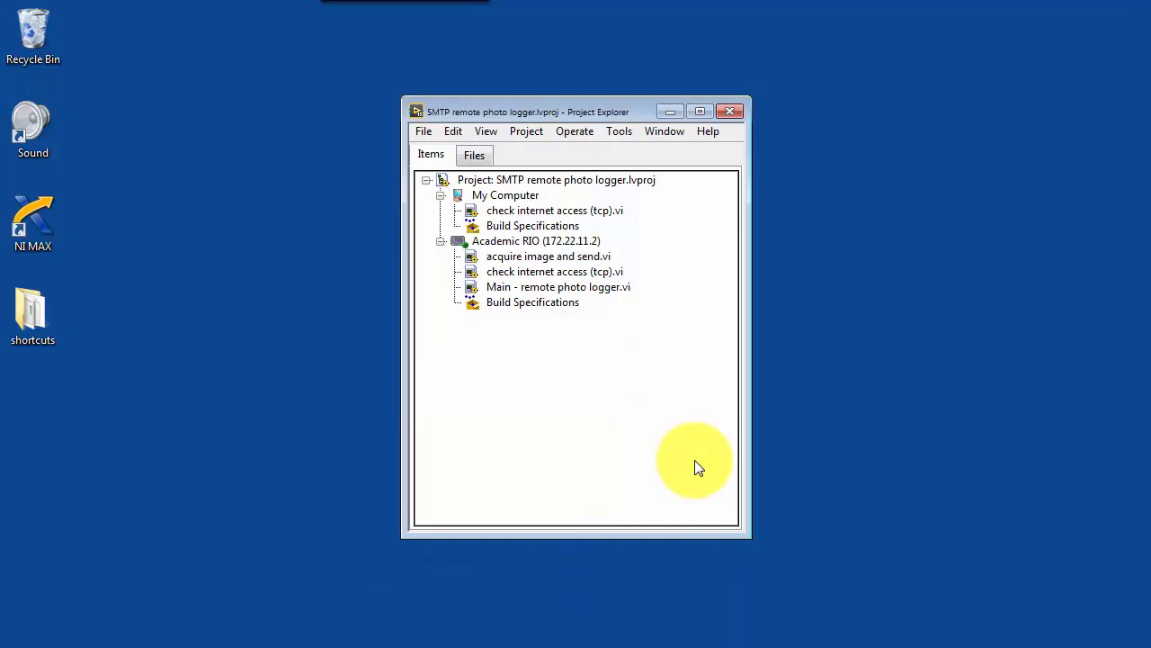
key(super+e)
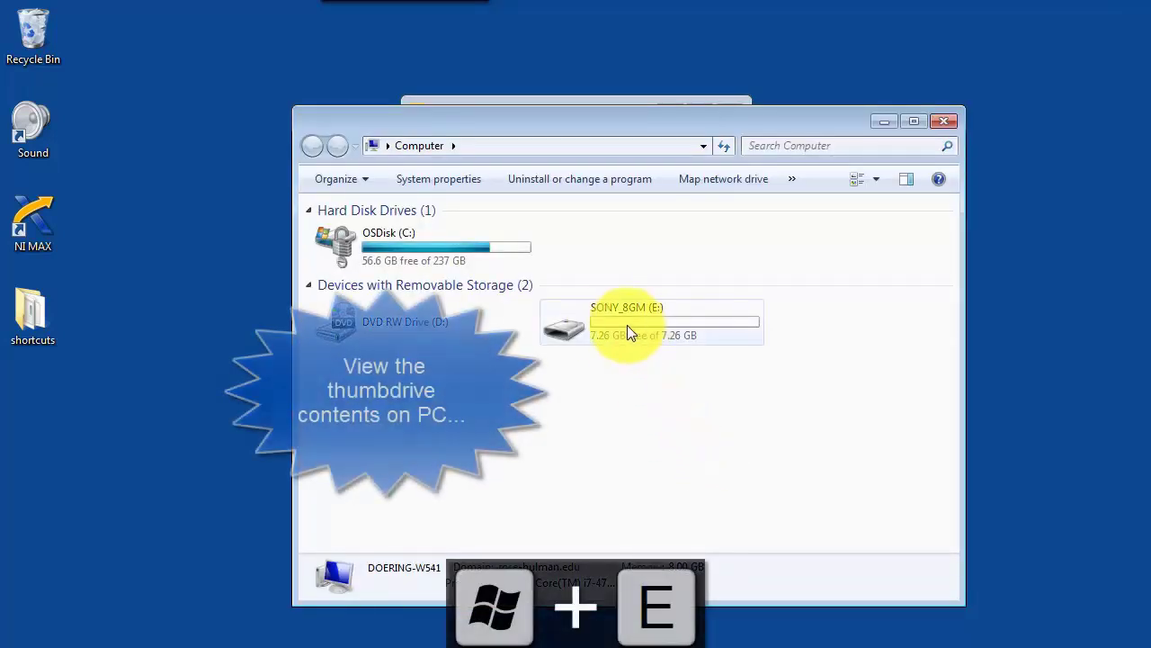
click(645, 322)
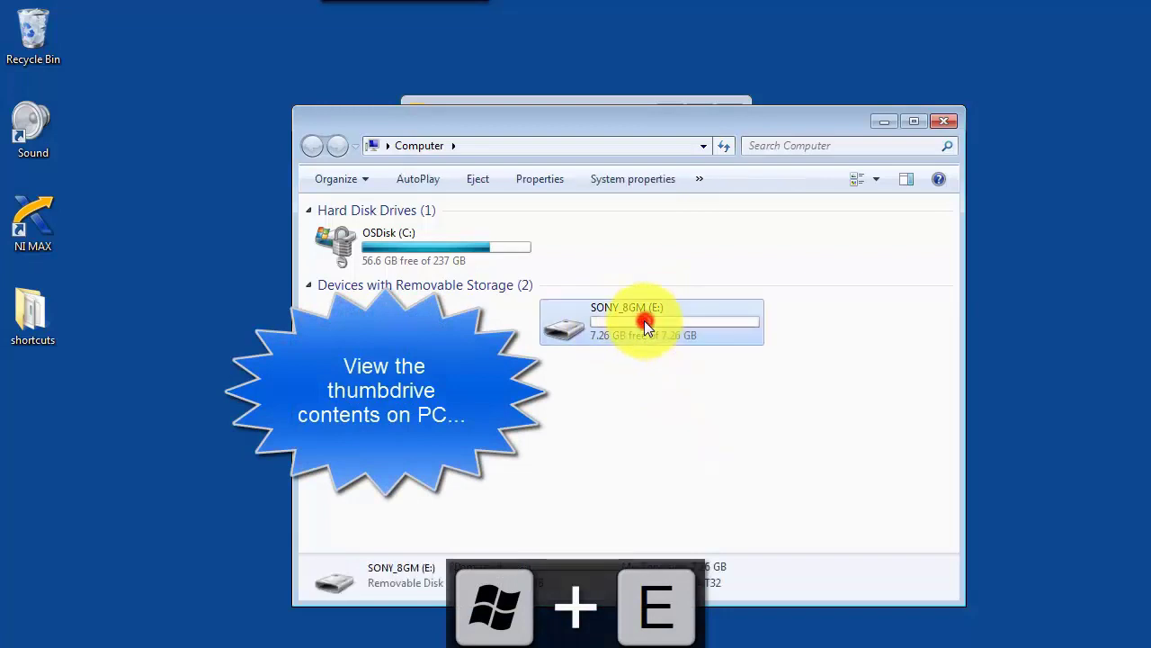
double_click(645, 322)
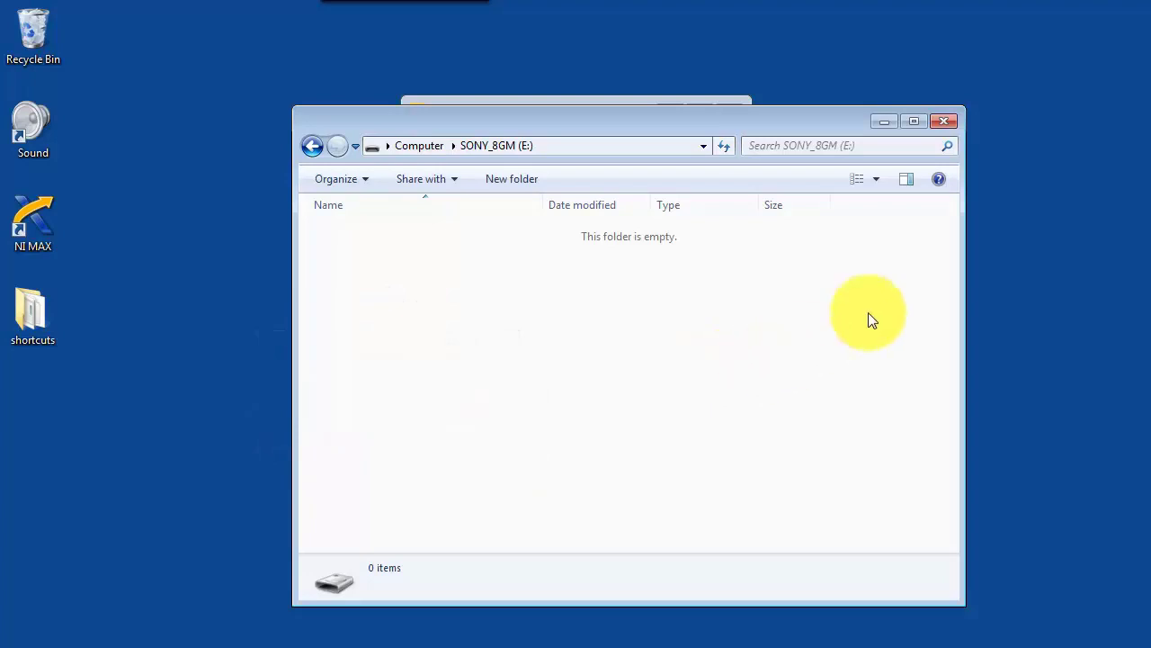
click(941, 120)
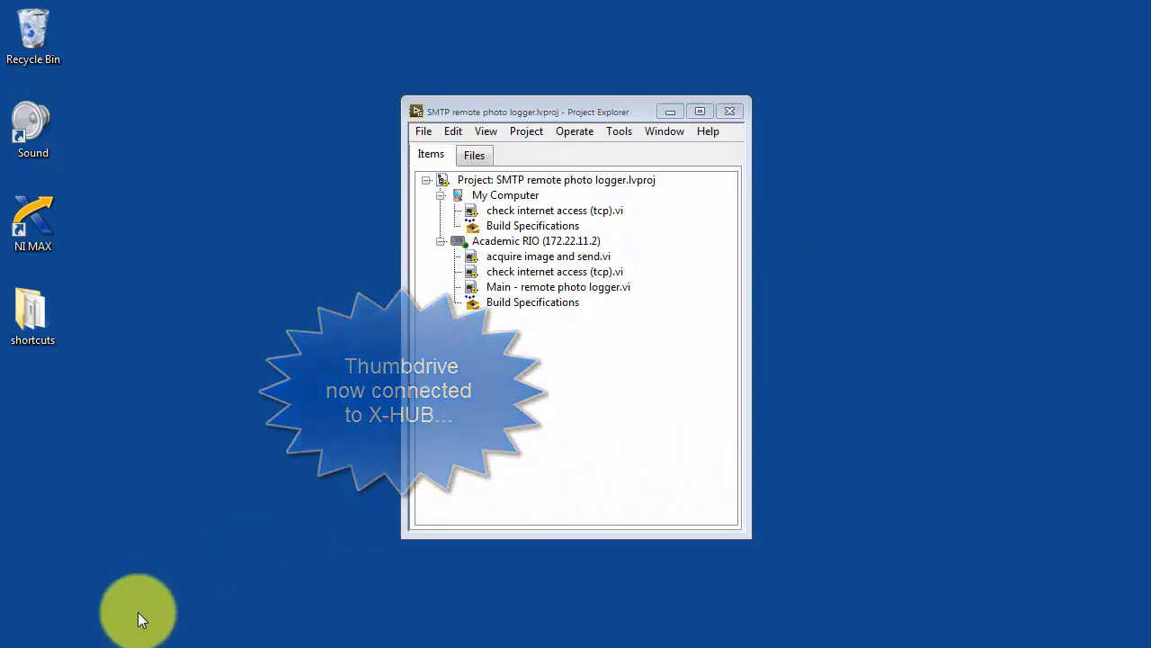
click(85, 643)
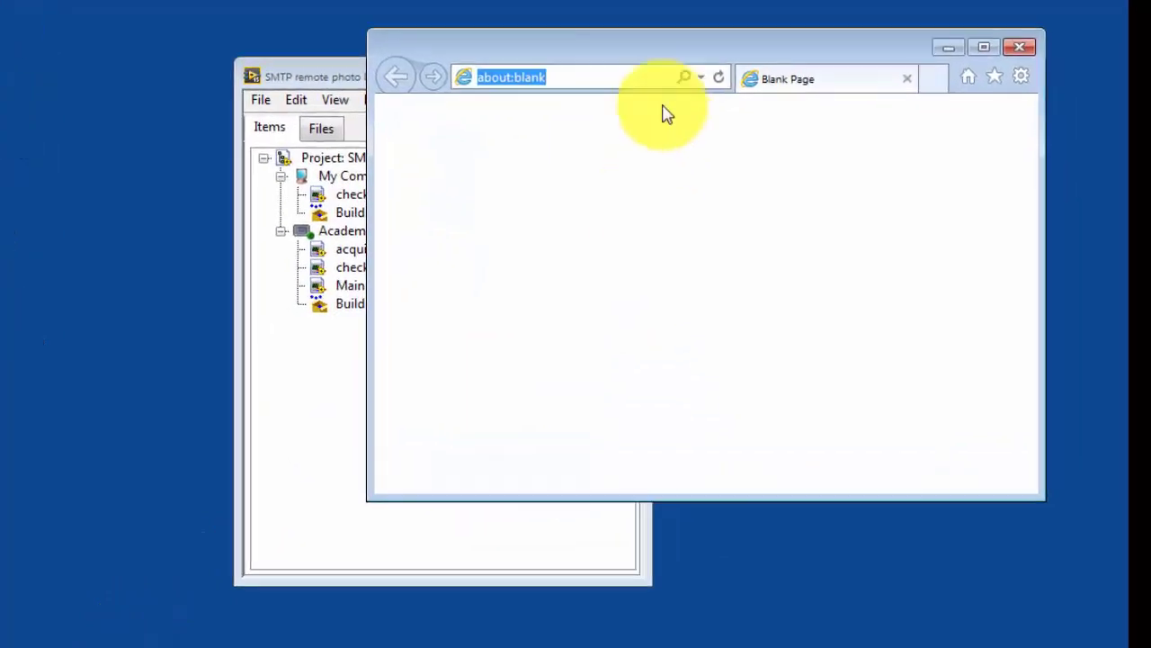
drag(769, 99, 830, 255)
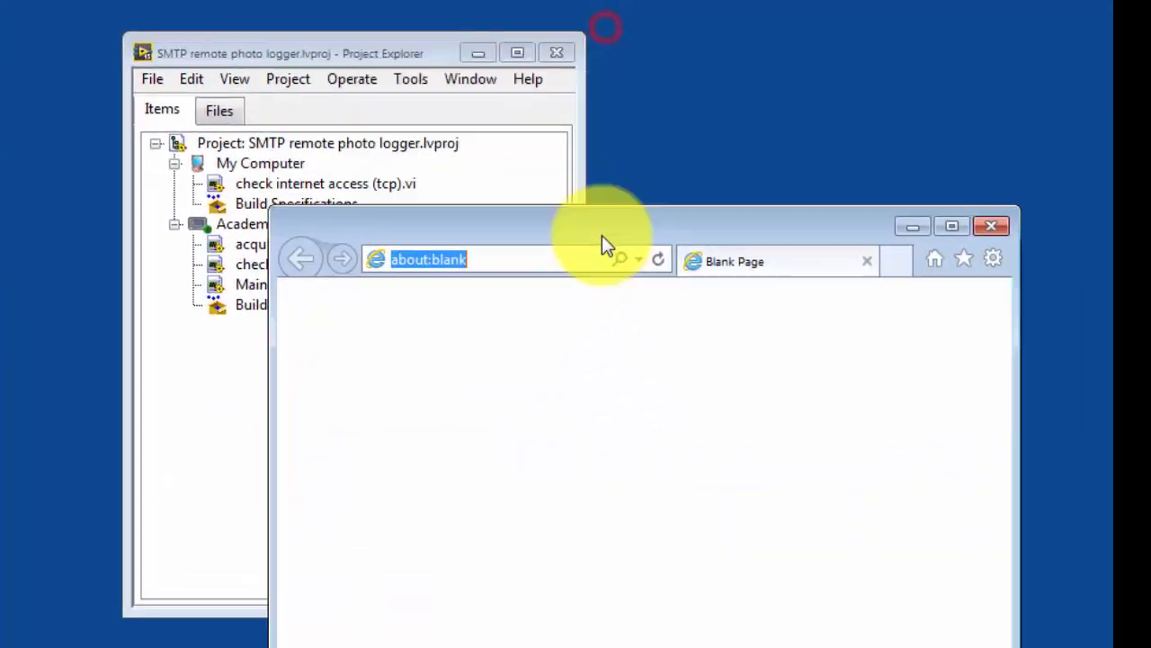
drag(602, 234, 571, 275)
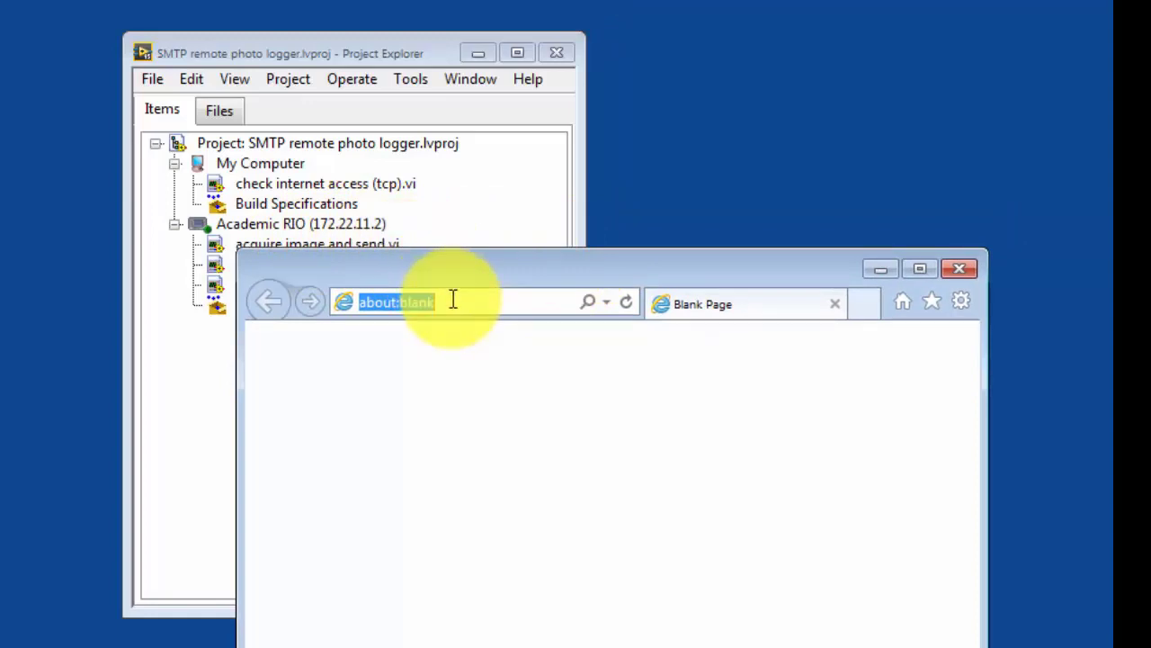
text(172.22.11.2/files)
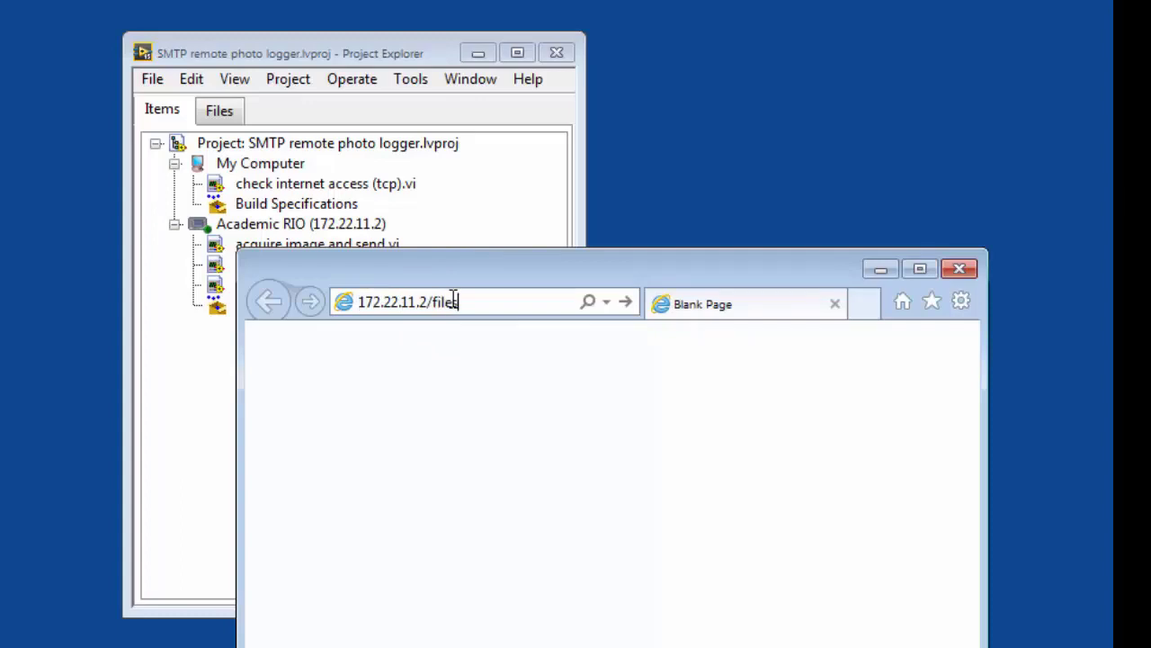
key(Return)
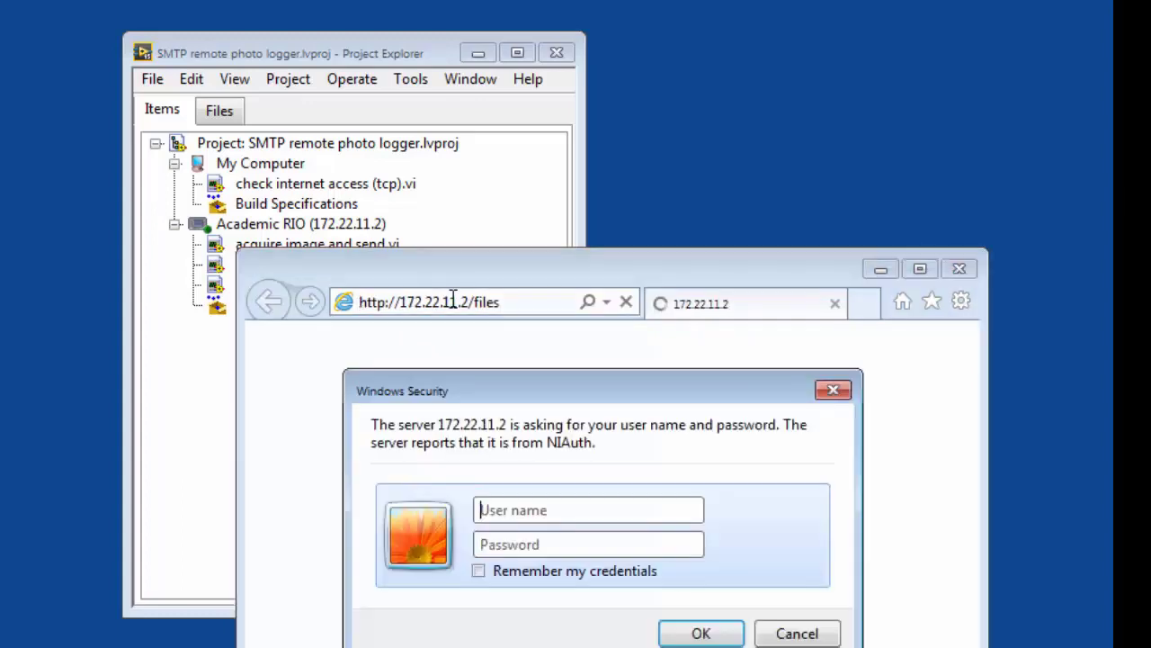
text(admin)
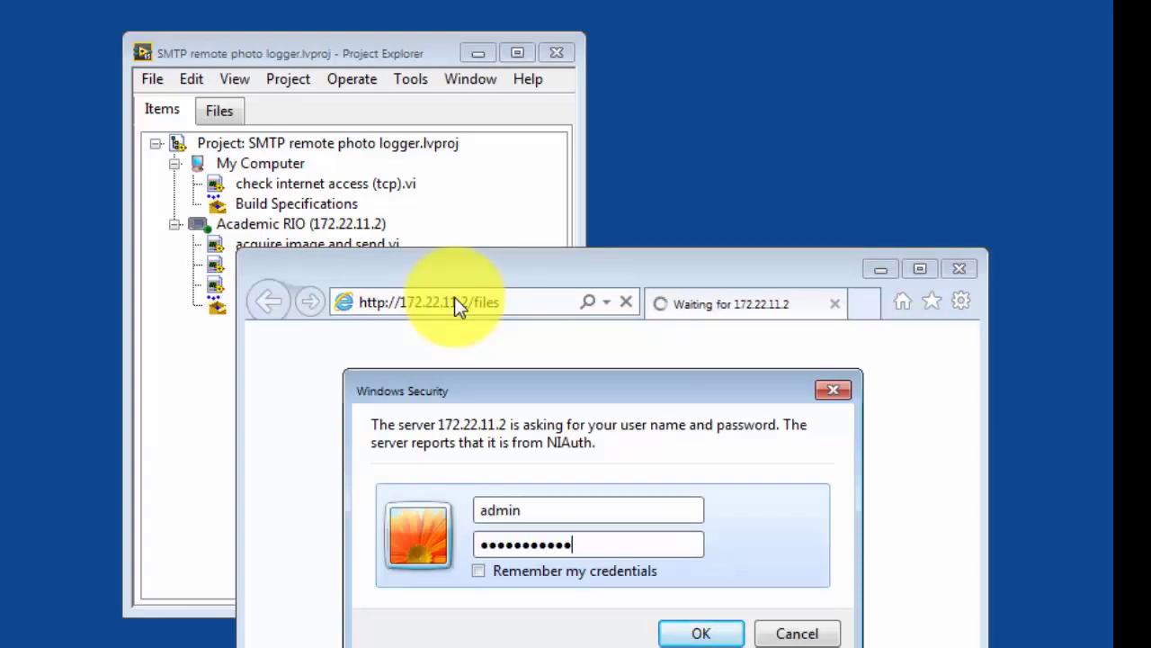
key(Return)
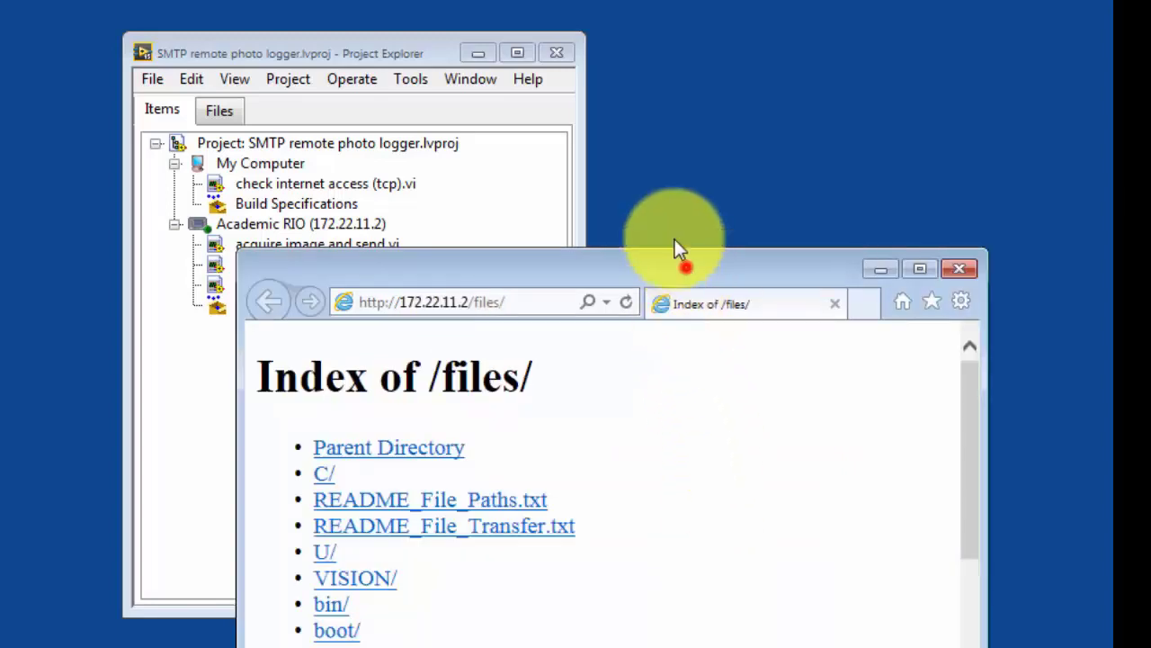
drag(686, 265, 631, 63)
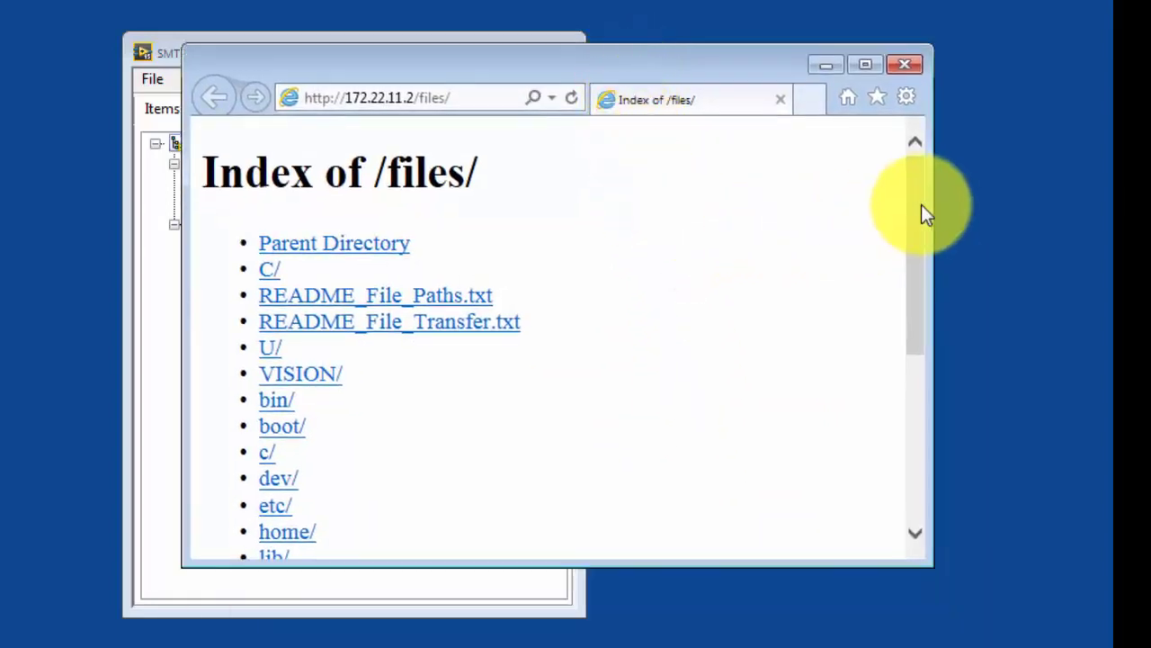
drag(917, 195, 900, 398)
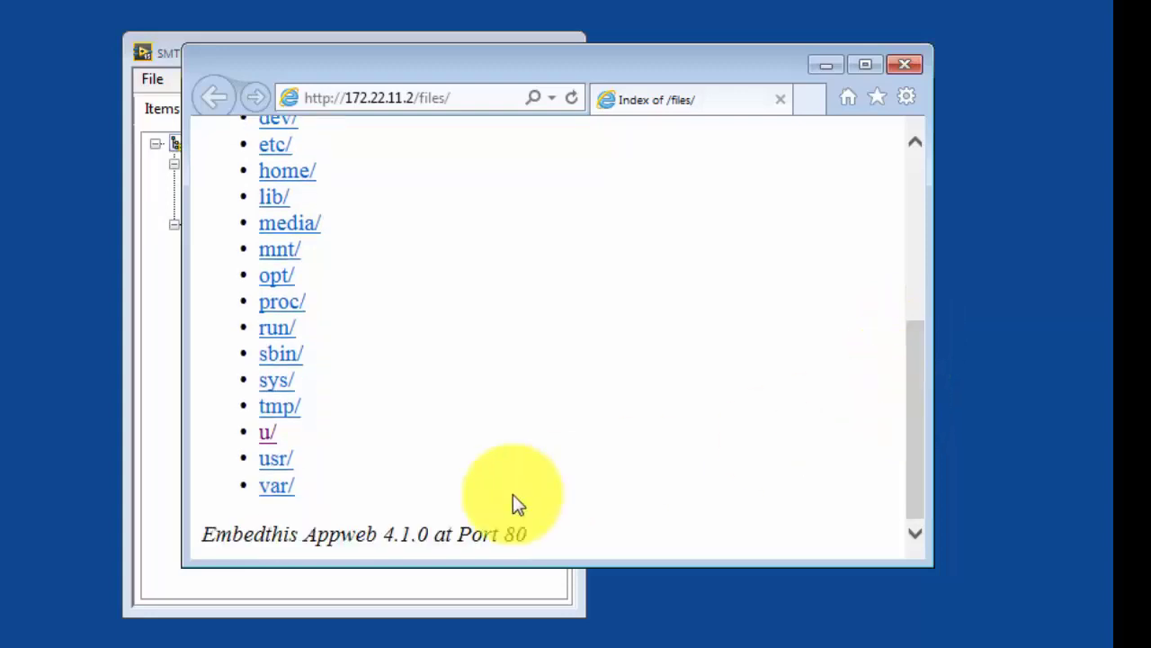
click(268, 436)
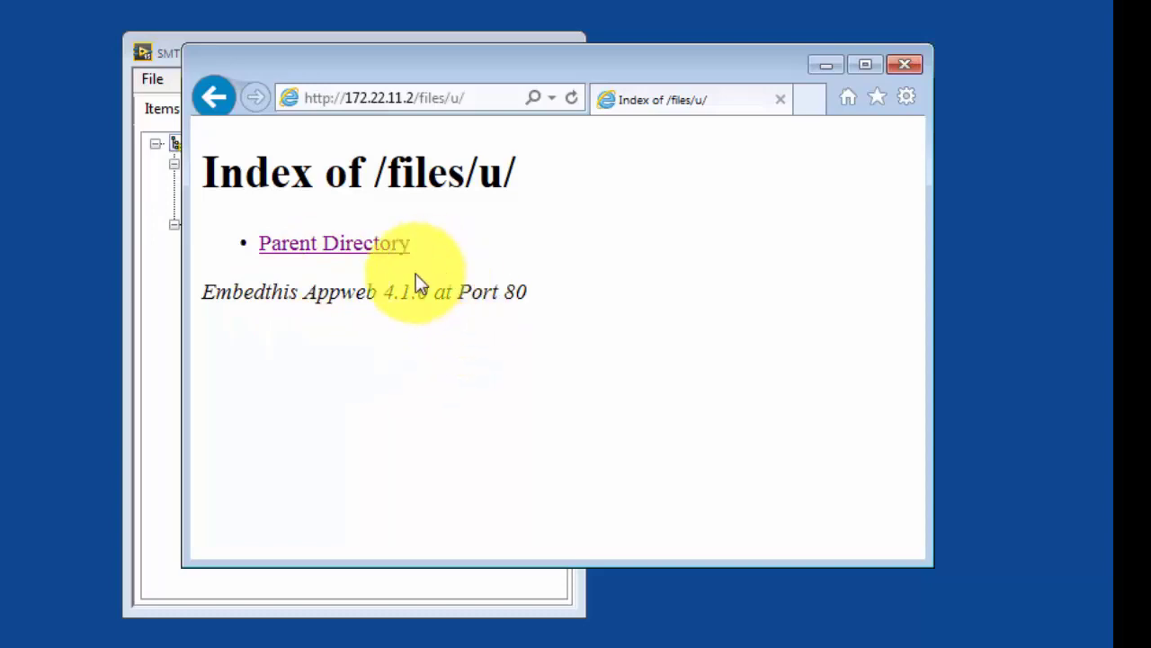
click(905, 66)
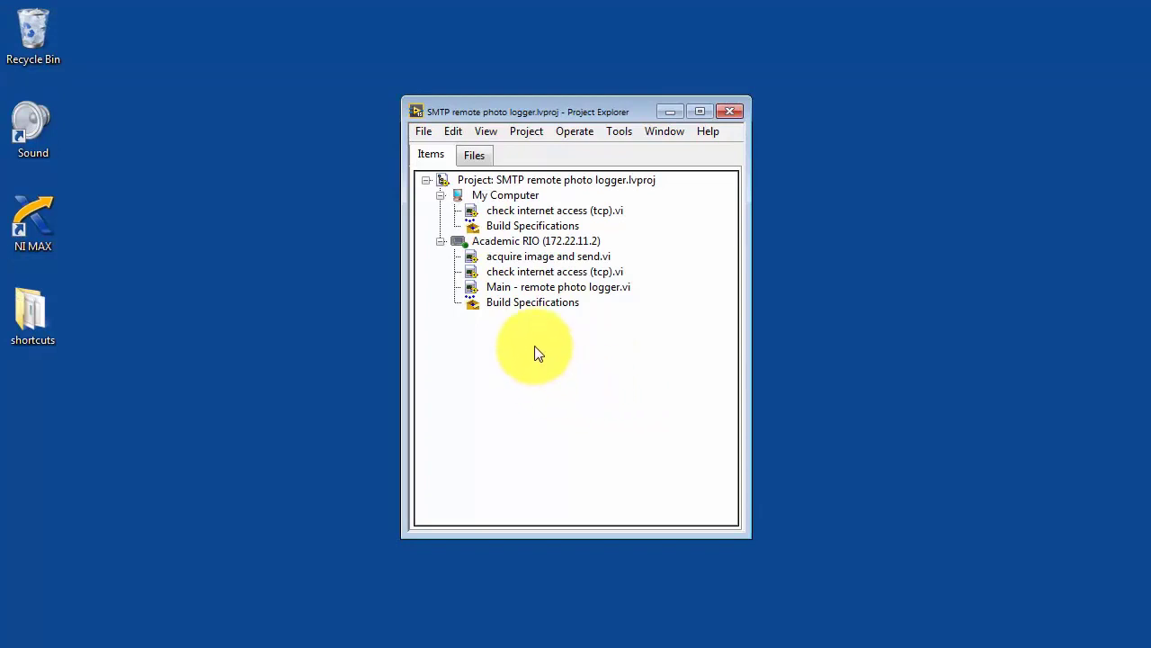
Step: Open Main - remote photo logger.vi and enter .2 in the acquisition interval [min] field
click(527, 287)
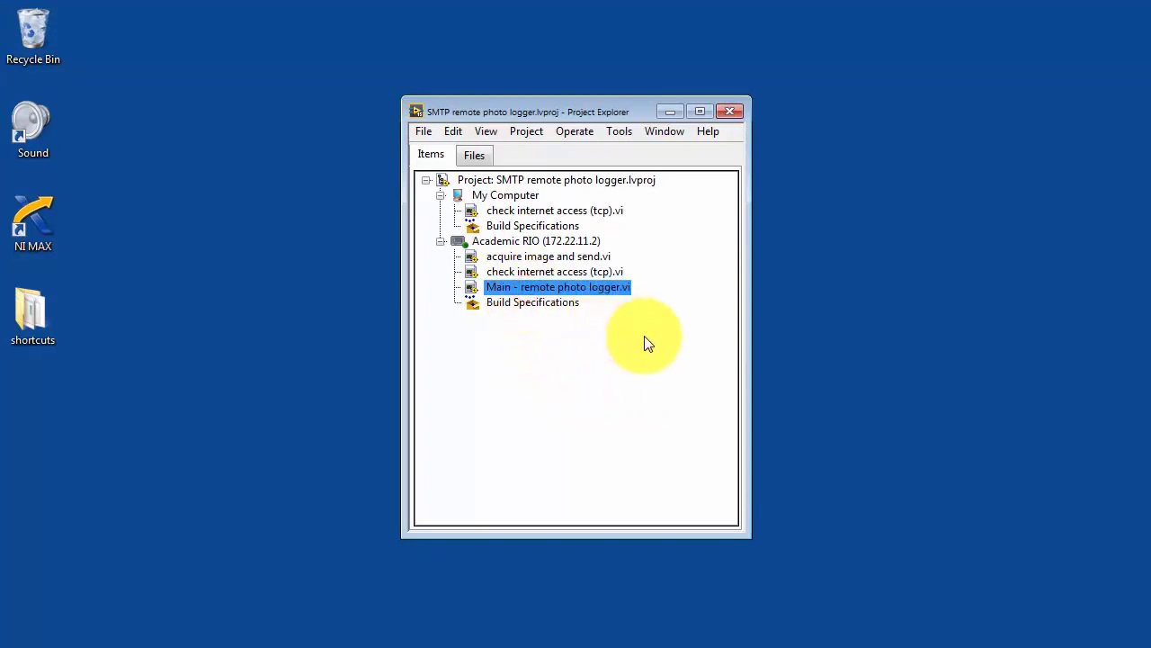
double_click(595, 288)
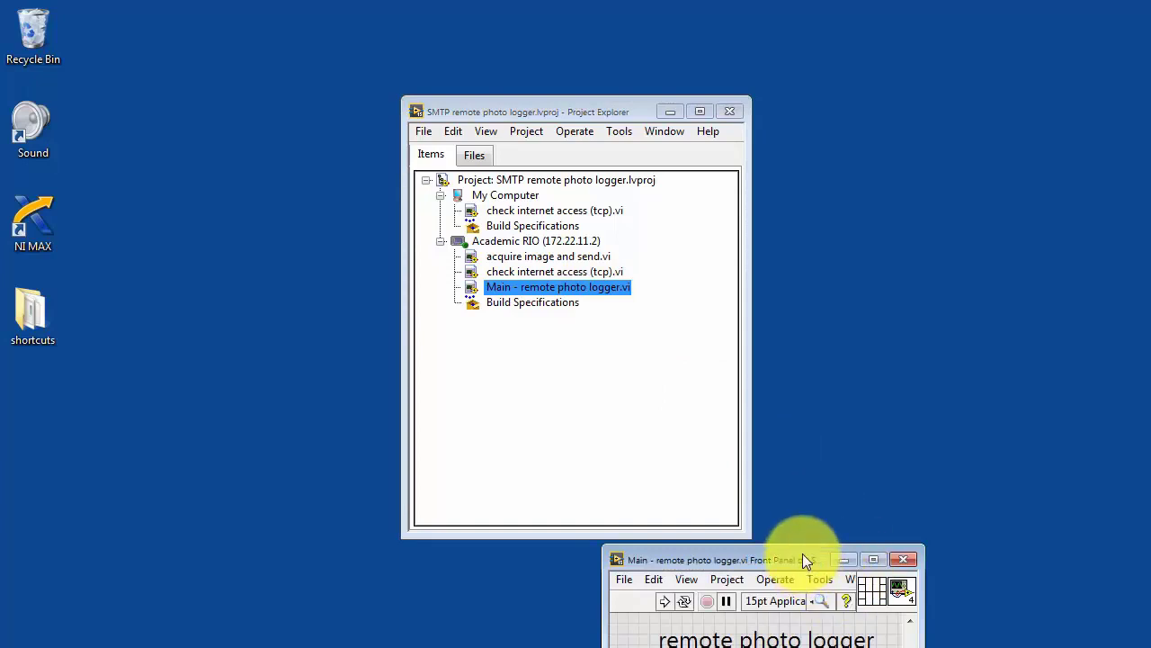
drag(805, 560, 519, 339)
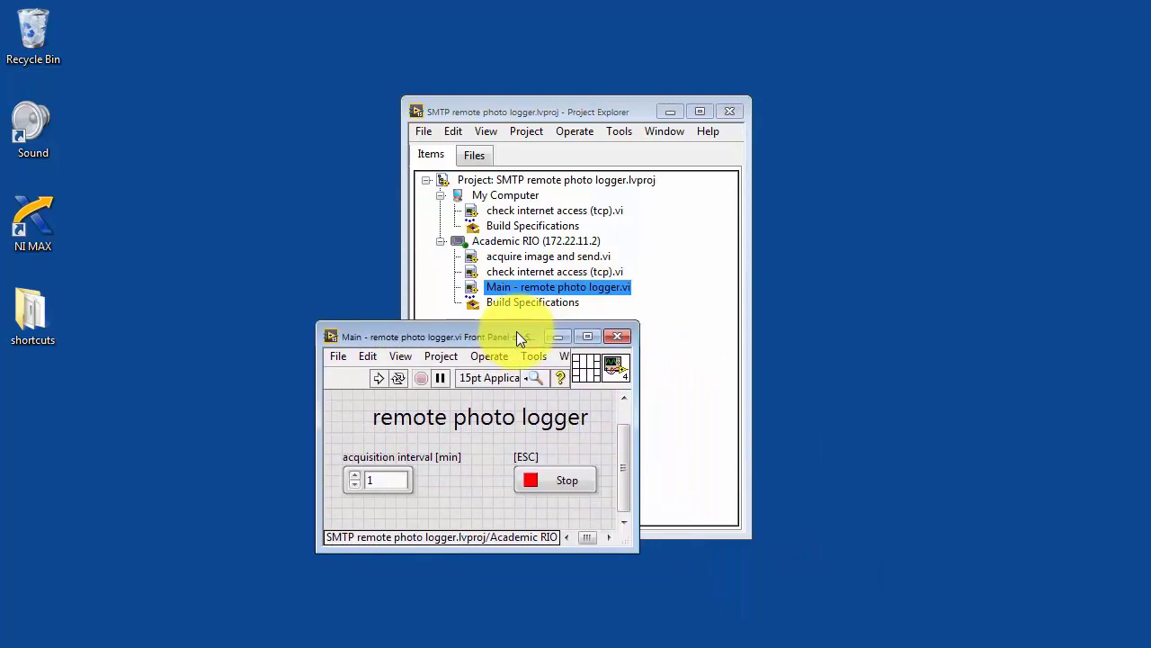
click(447, 461)
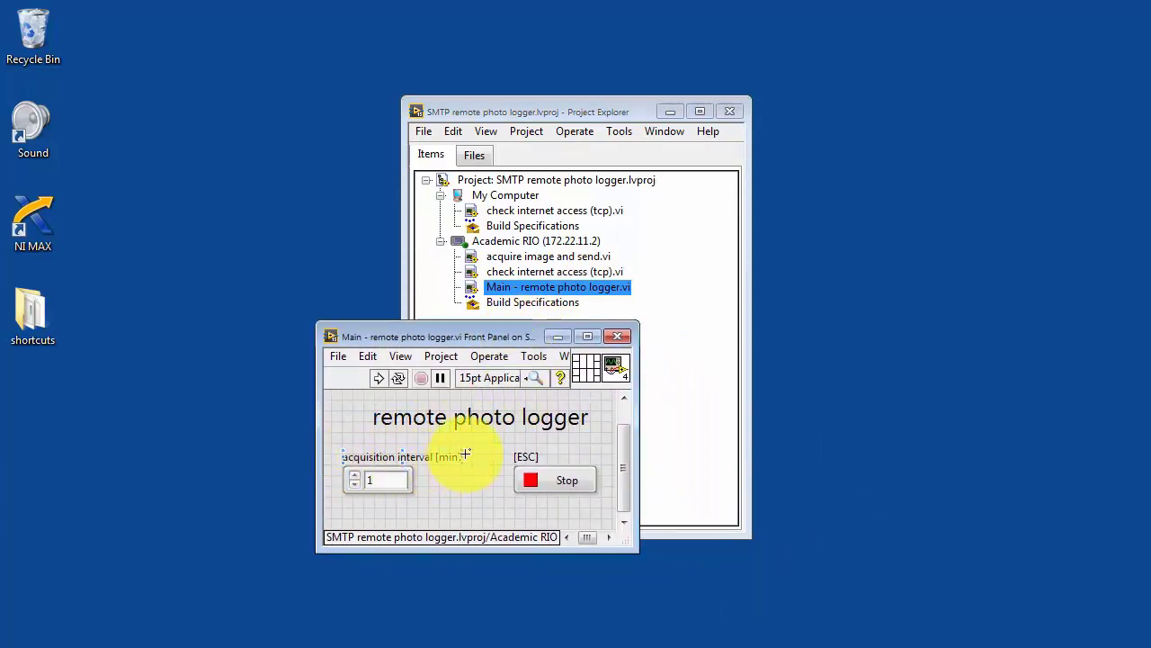
click(384, 480)
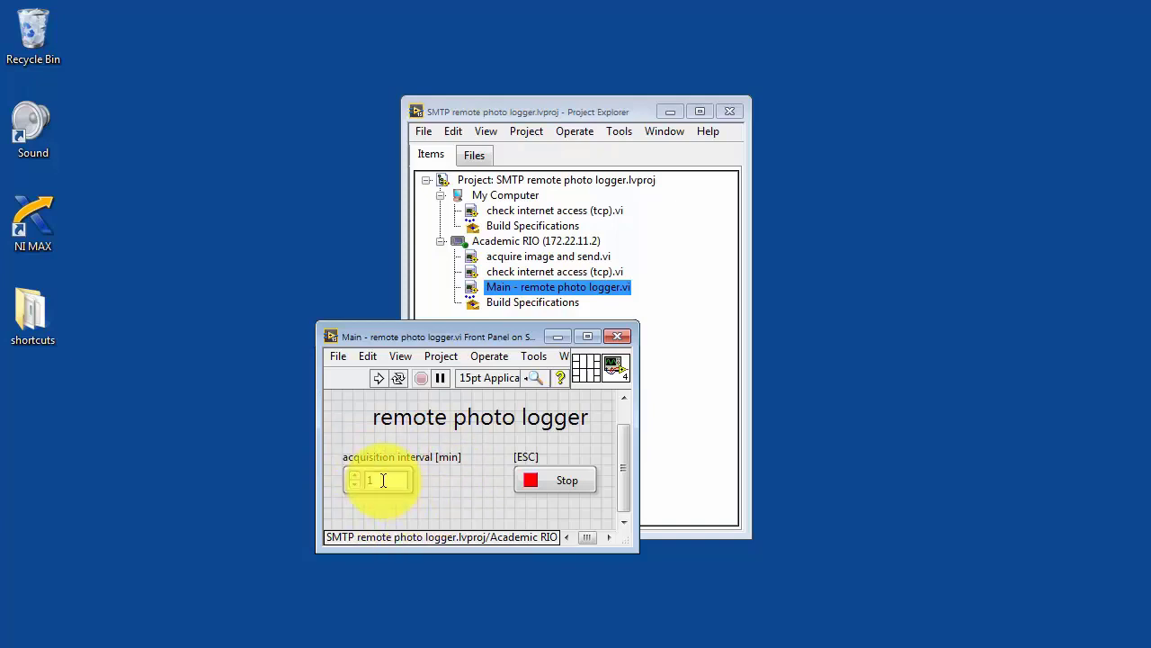
double_click(383, 480)
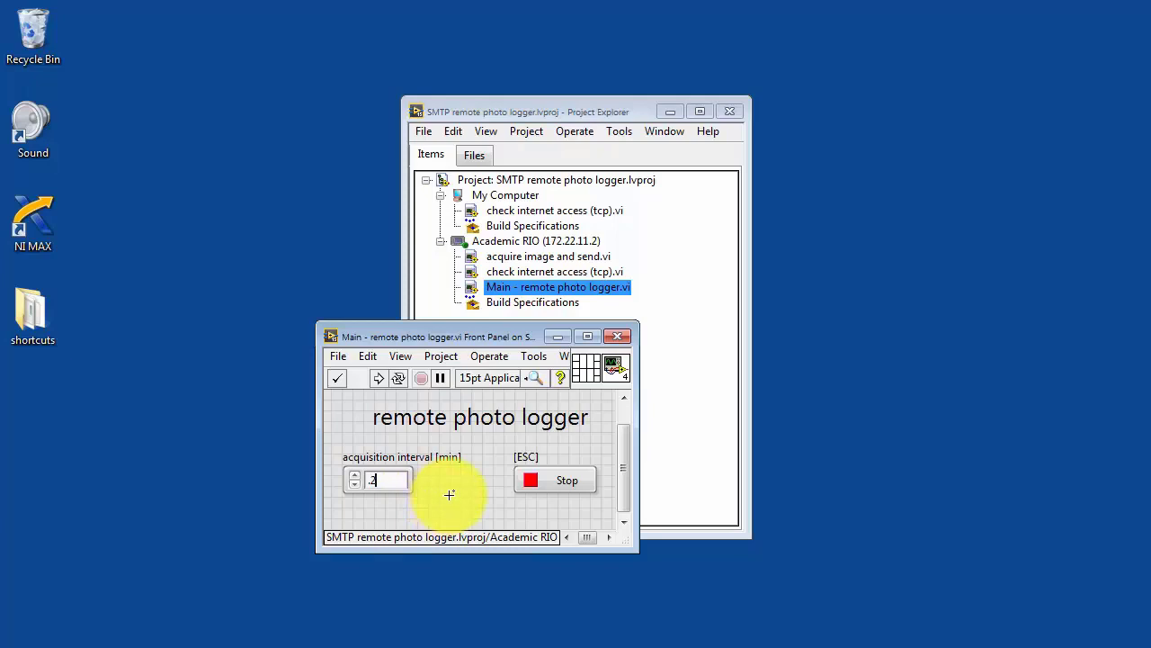
Step: Run the photo logger on the myRIO for about 50 seconds at 0.2-minute intervals, then stop it
click(379, 380)
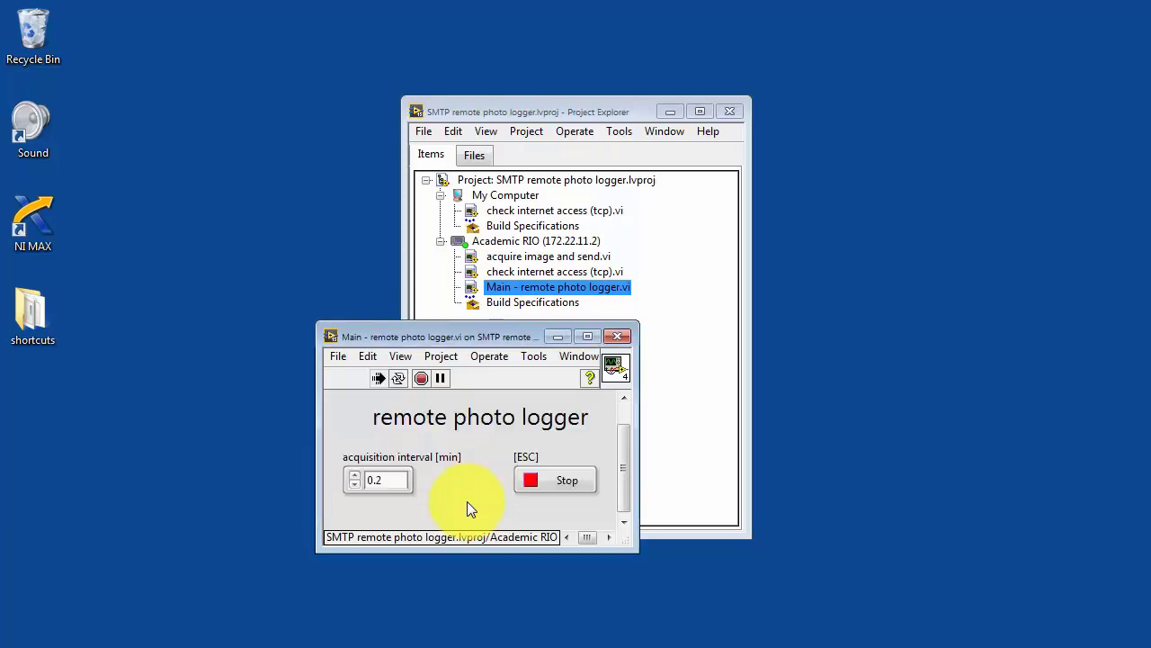
click(544, 477)
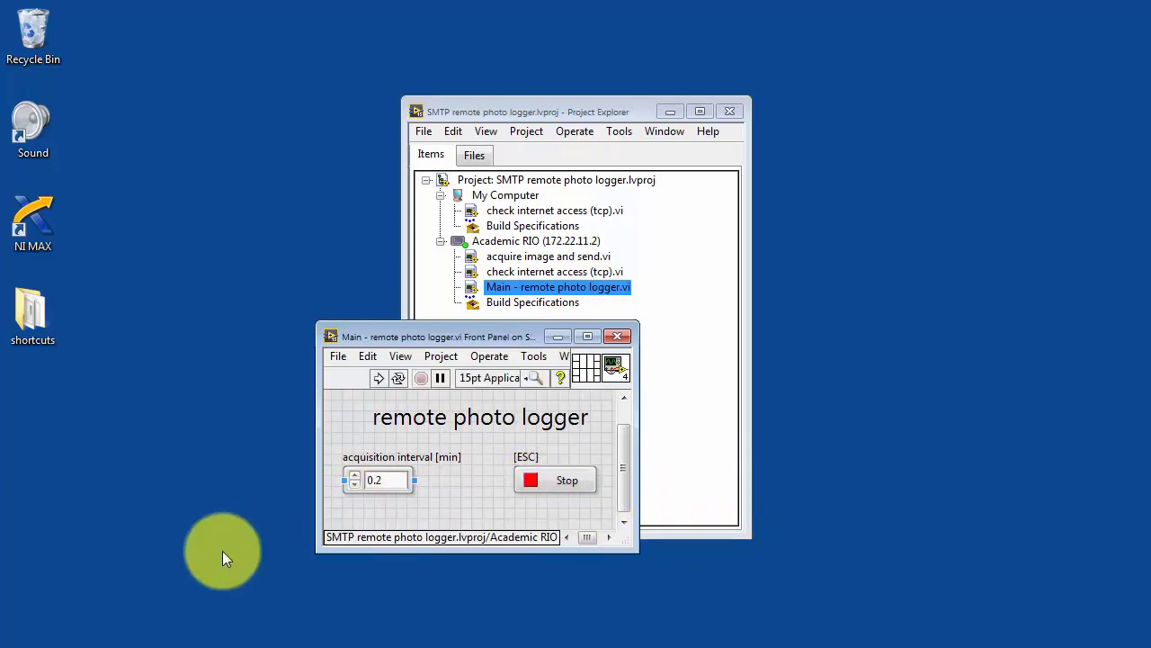
Step: Check the myRIO's /files/u/ listing shows three webcam JPEGs, then minimize Internet Explorer
click(81, 644)
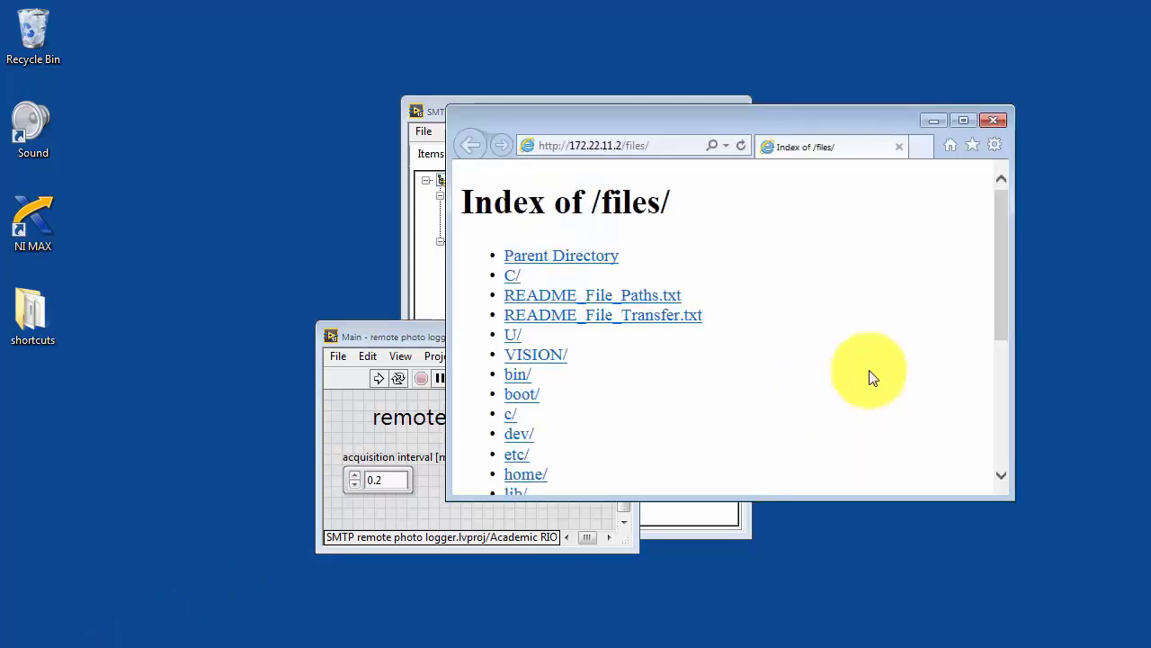
drag(1000, 245, 1004, 396)
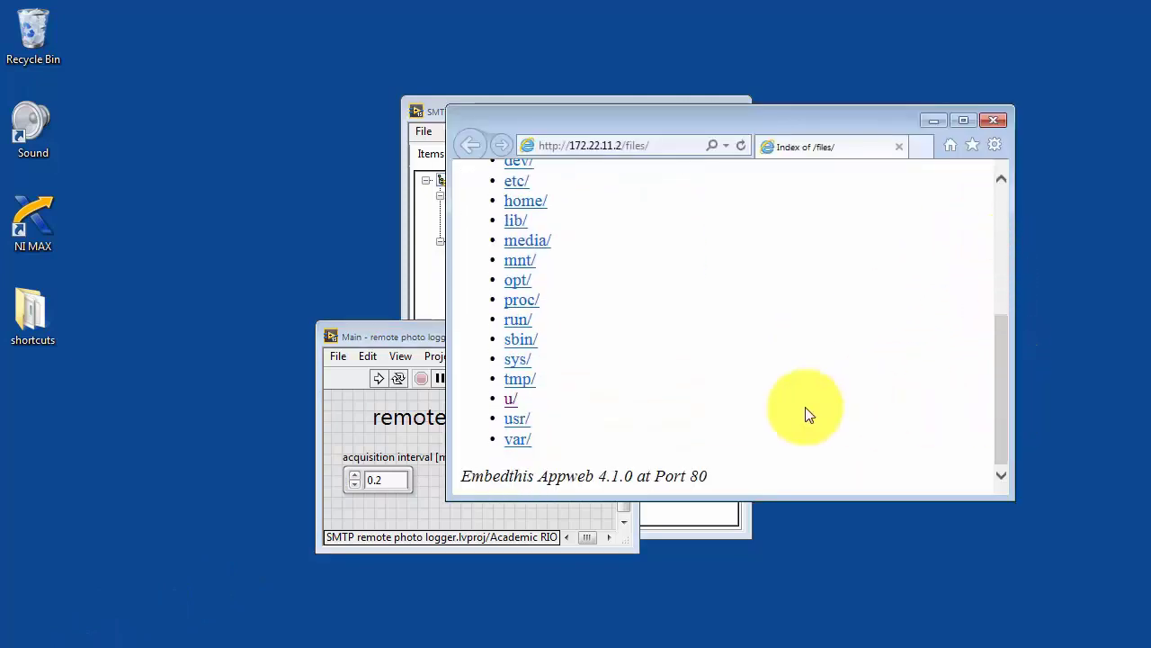
click(509, 406)
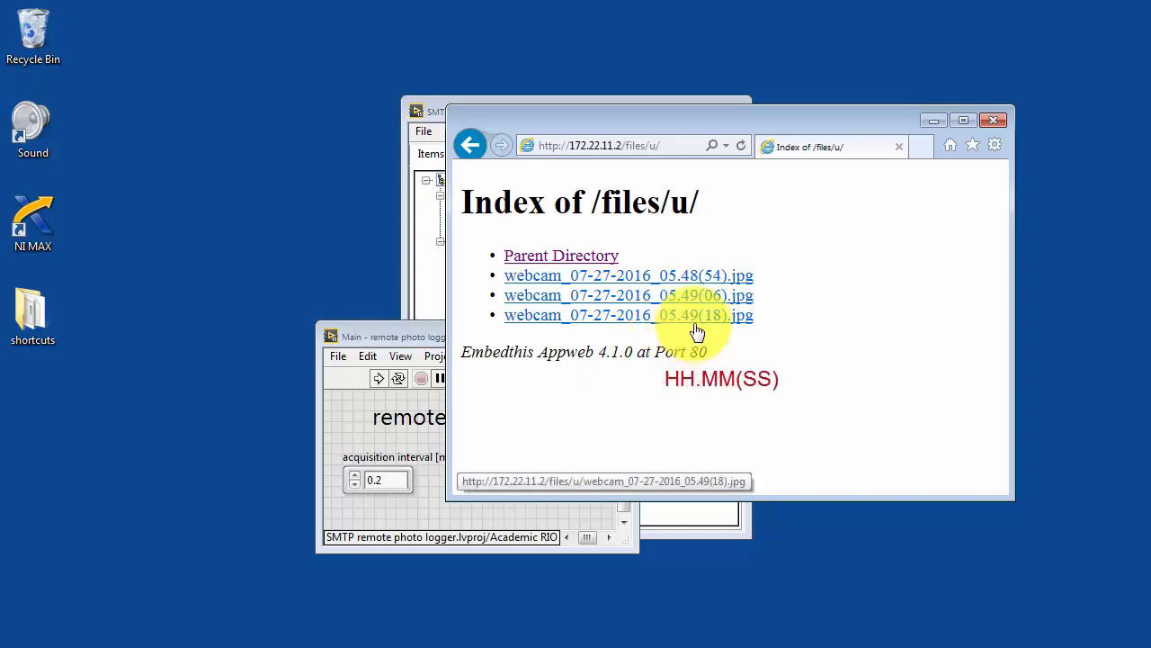
click(935, 120)
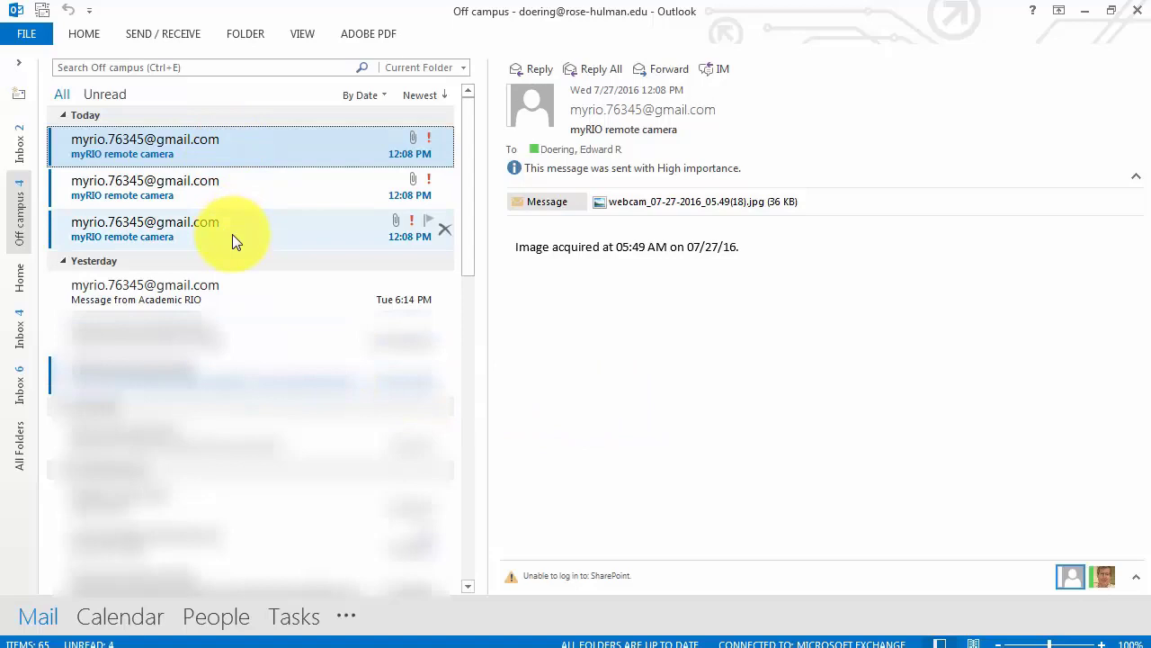
Step: Open a myRIO remote camera e-mail in its own Outlook window
double_click(164, 146)
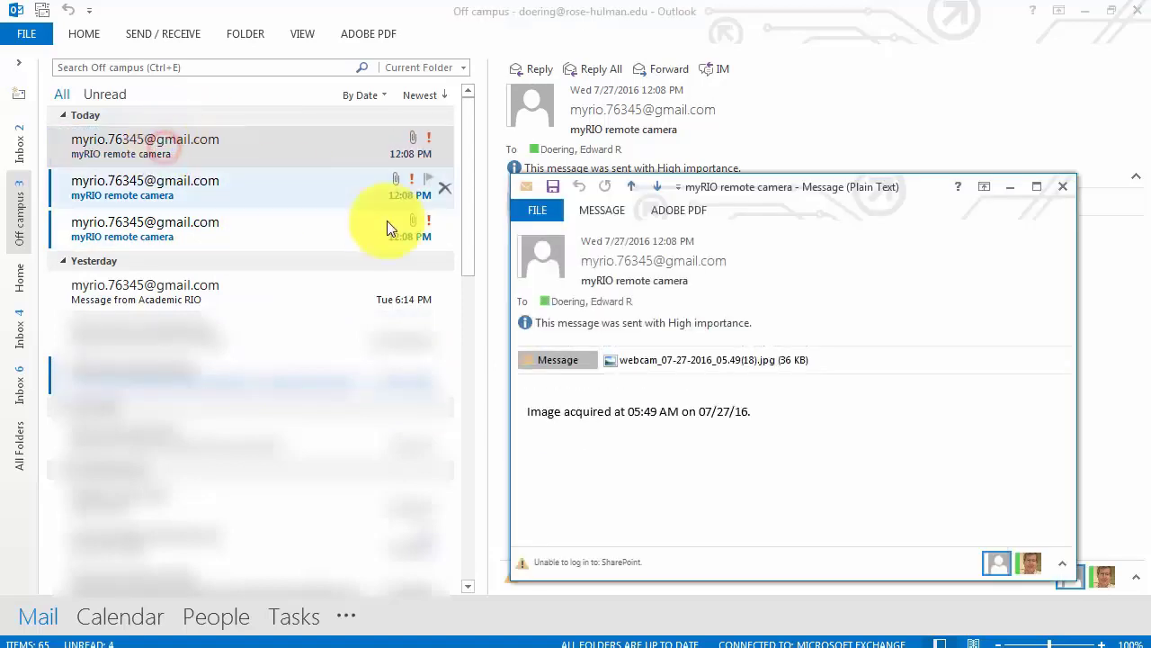